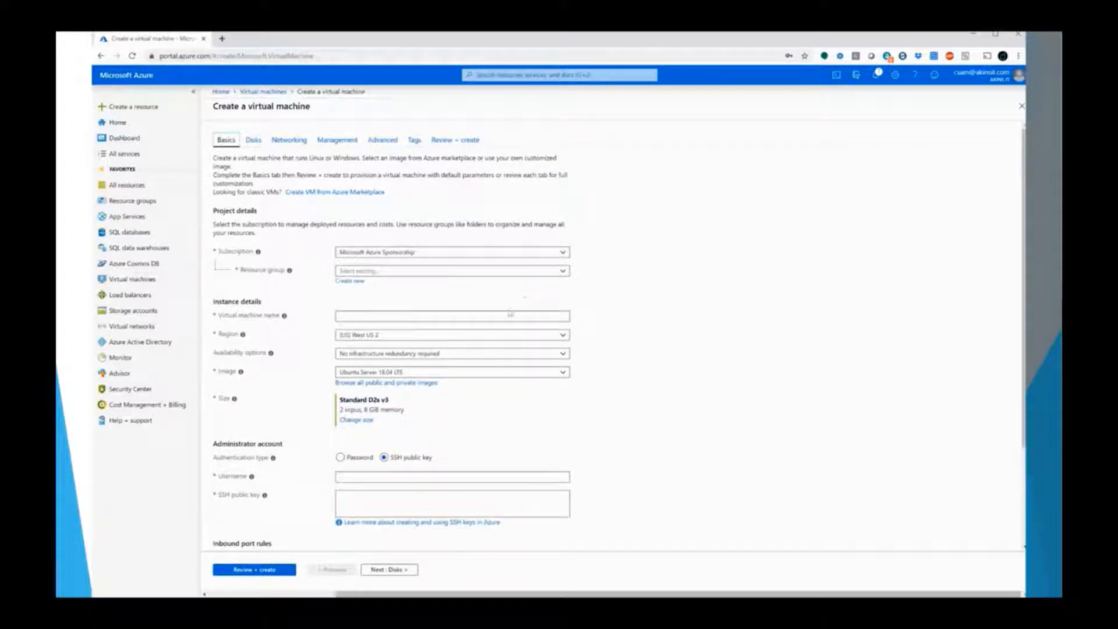
# Step: Choose the Windows Server 2012 R2 Datacenter image and assign the virtual machine to the Demo_ResourceGroup resource group
pyautogui.click(563, 374)
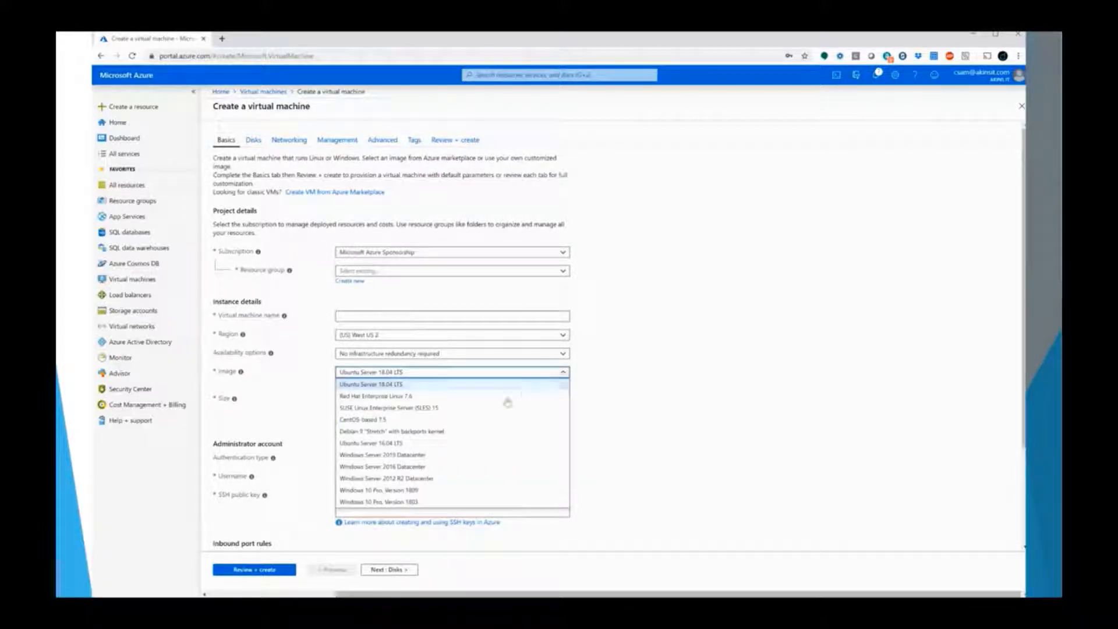
pyautogui.click(437, 478)
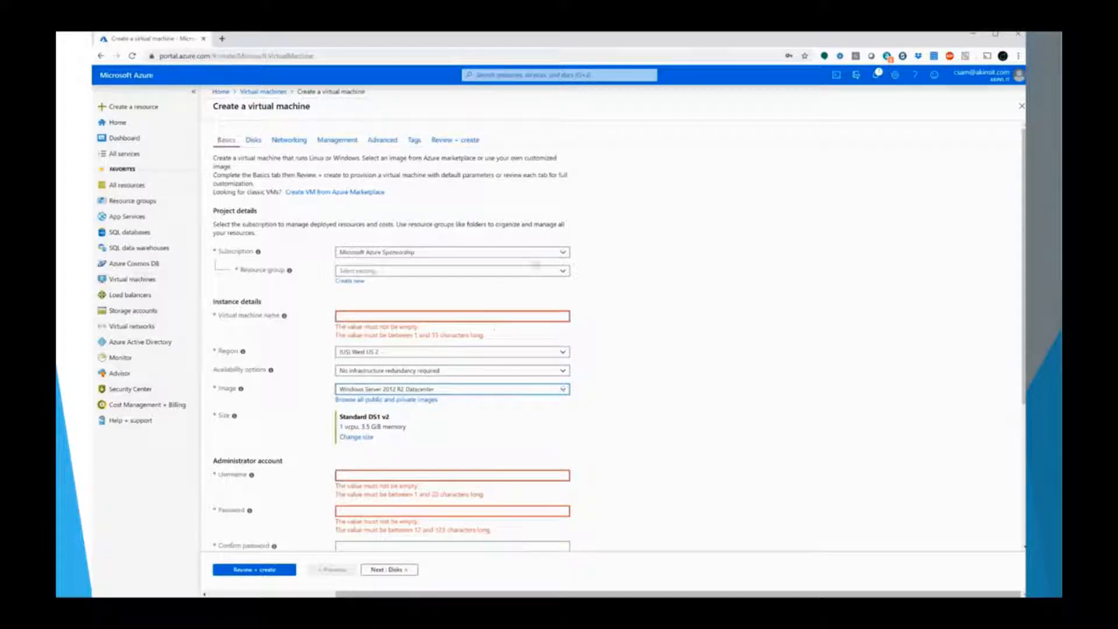
pyautogui.click(561, 272)
pyautogui.scroll(-5, 474, 417)
pyautogui.click(394, 487)
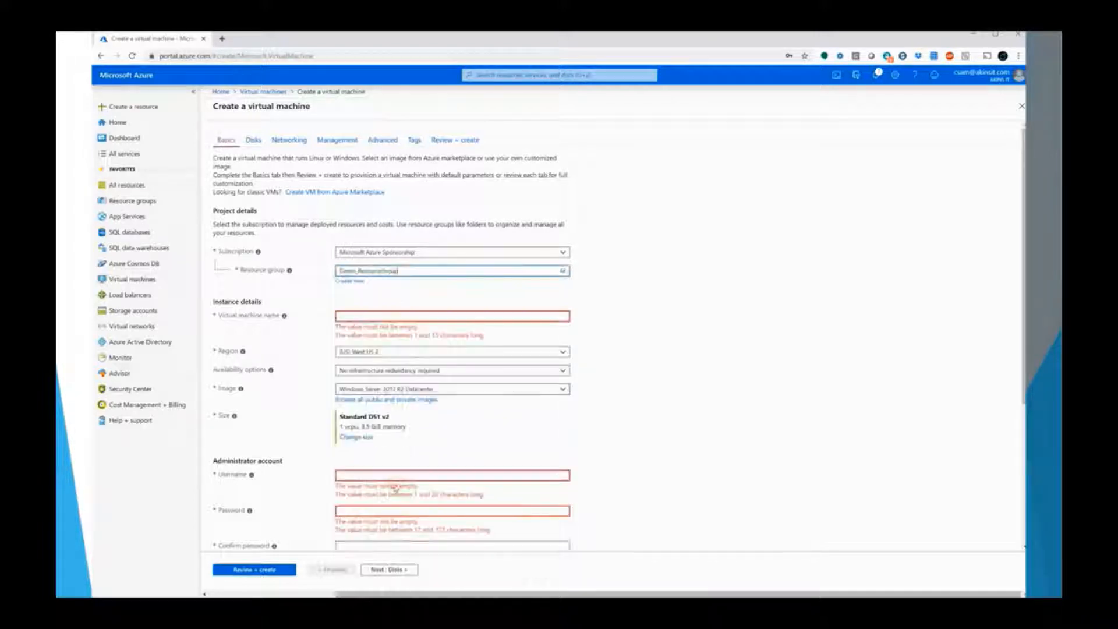
# Step: Name the virtual machine ServerA-VM01 and set its region to (US) Central US
pyautogui.click(439, 316)
pyautogui.write('Server')
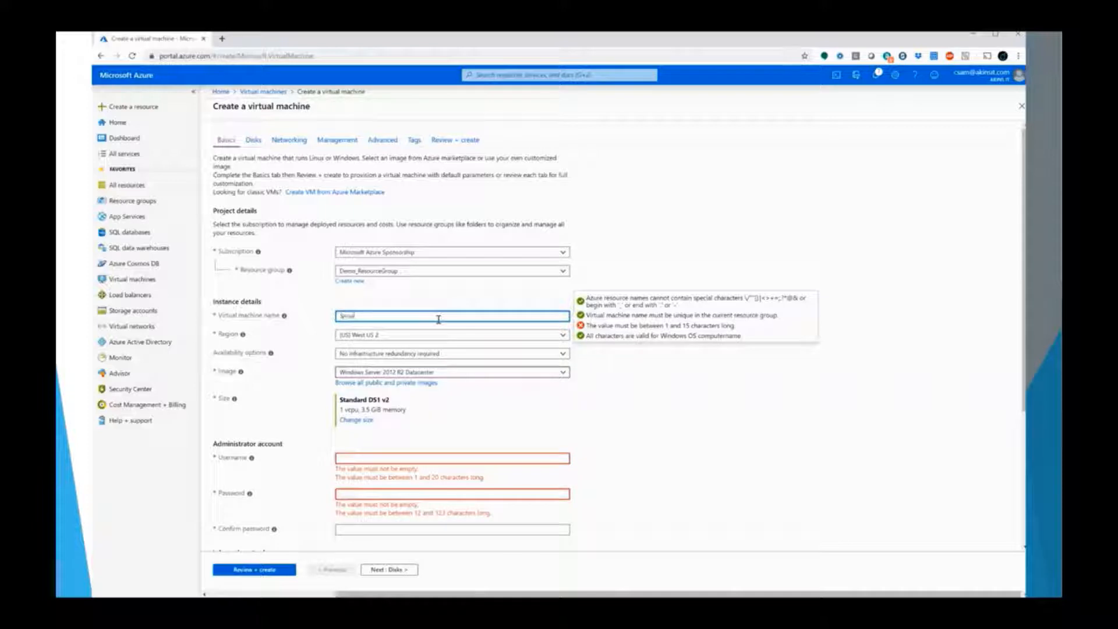
pyautogui.write('A-VM01')
pyautogui.click(618, 371)
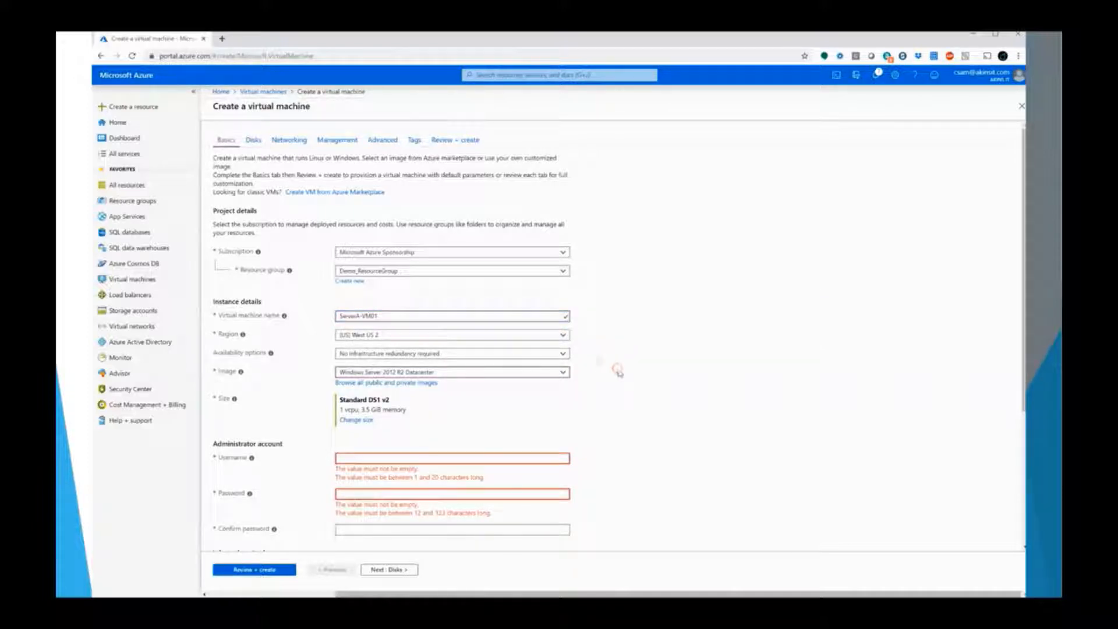
pyautogui.click(563, 336)
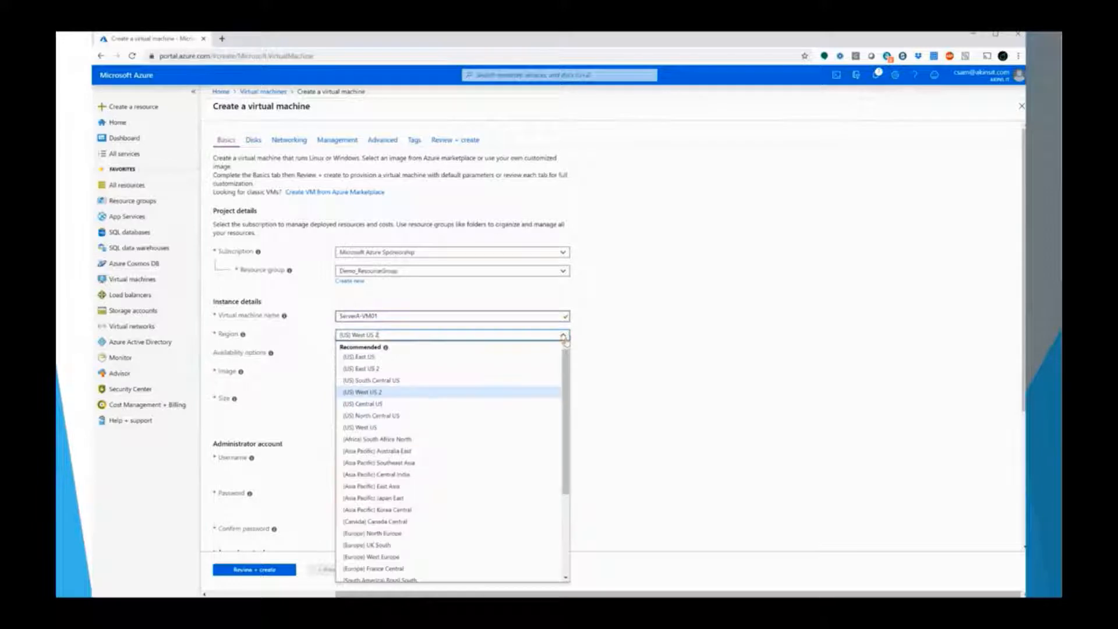
pyautogui.click(417, 403)
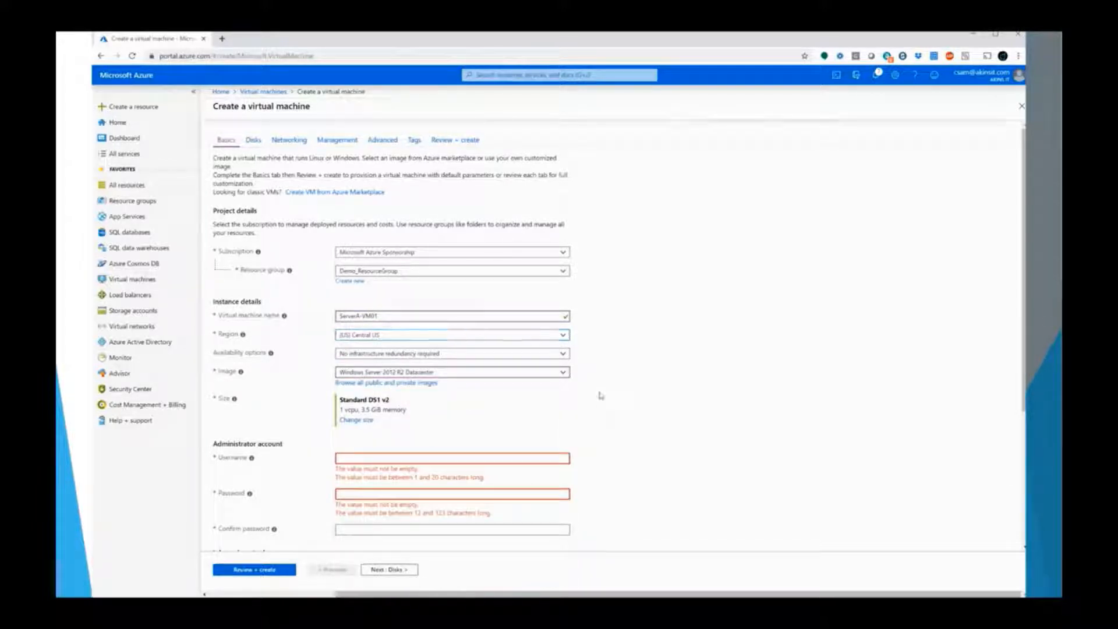
# Step: Set the availability option to Availability set and create a new set named Demo_Set with the default fault and update domains
pyautogui.moveTo(273, 358)
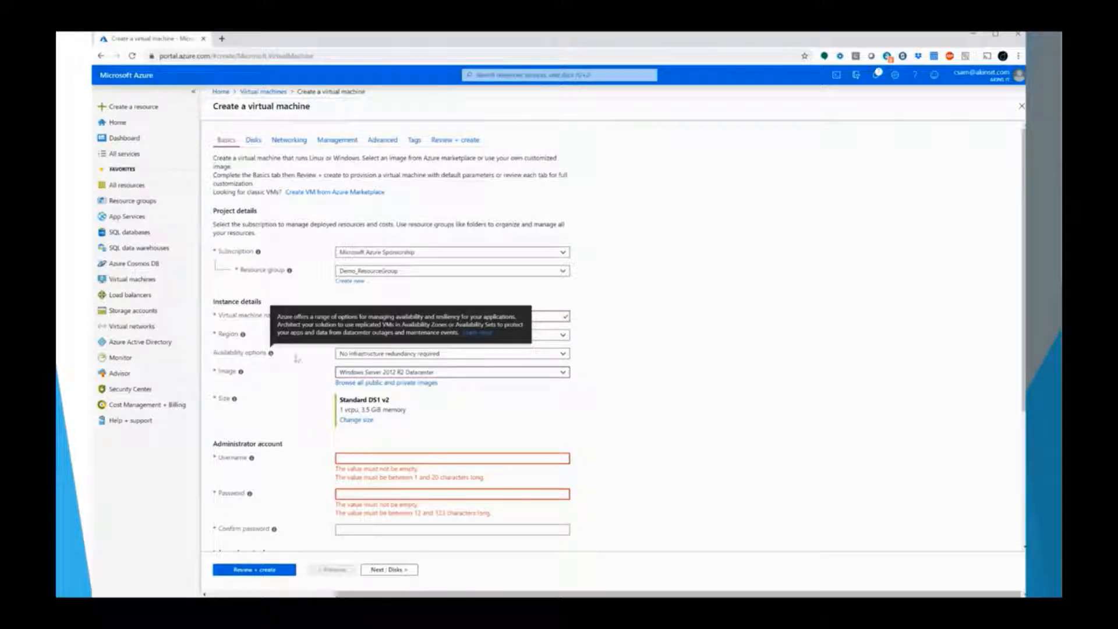
pyautogui.click(563, 353)
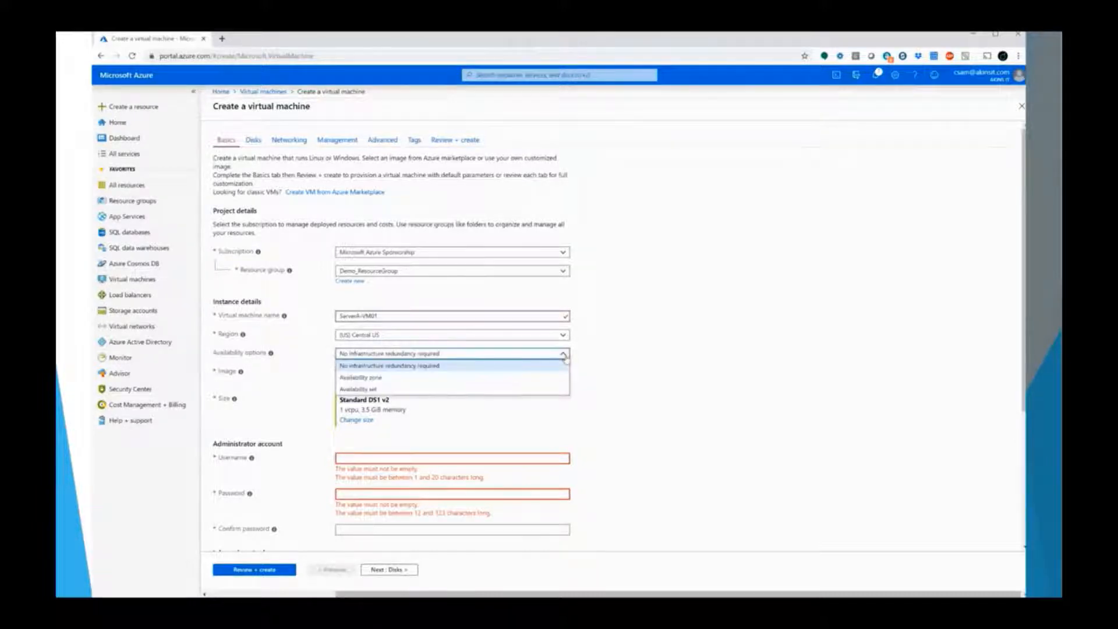
pyautogui.click(400, 390)
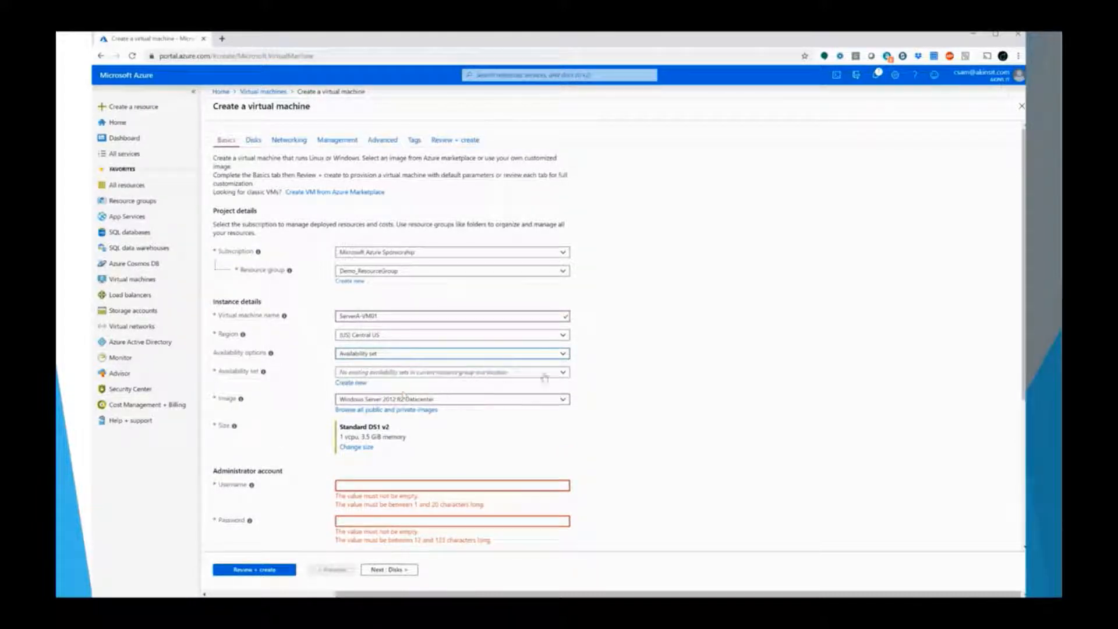
pyautogui.click(562, 373)
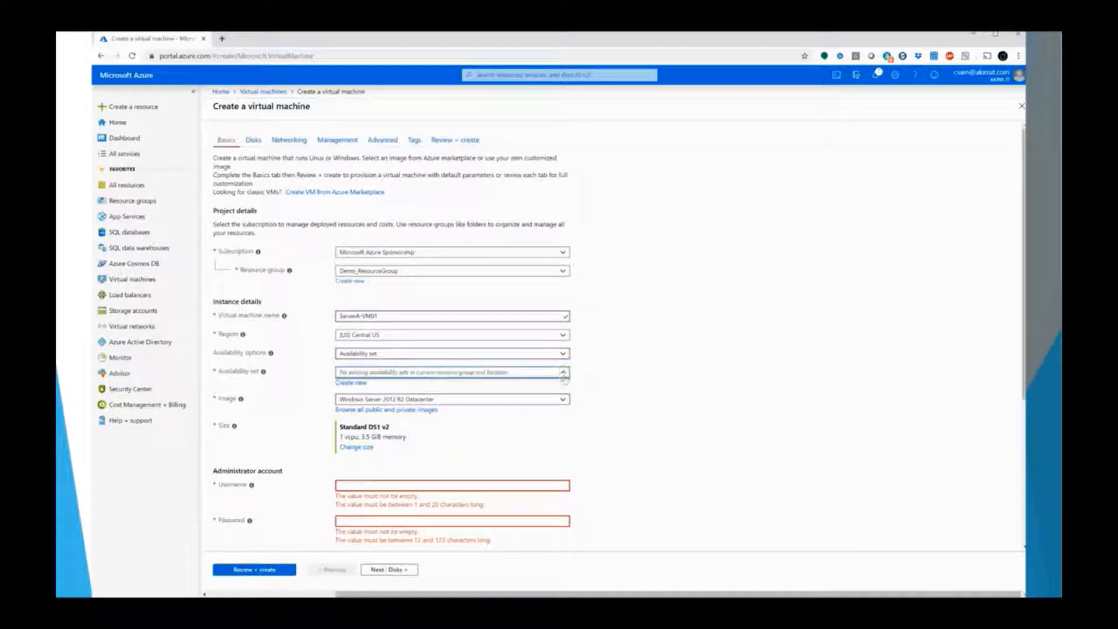
pyautogui.click(361, 383)
pyautogui.click(361, 384)
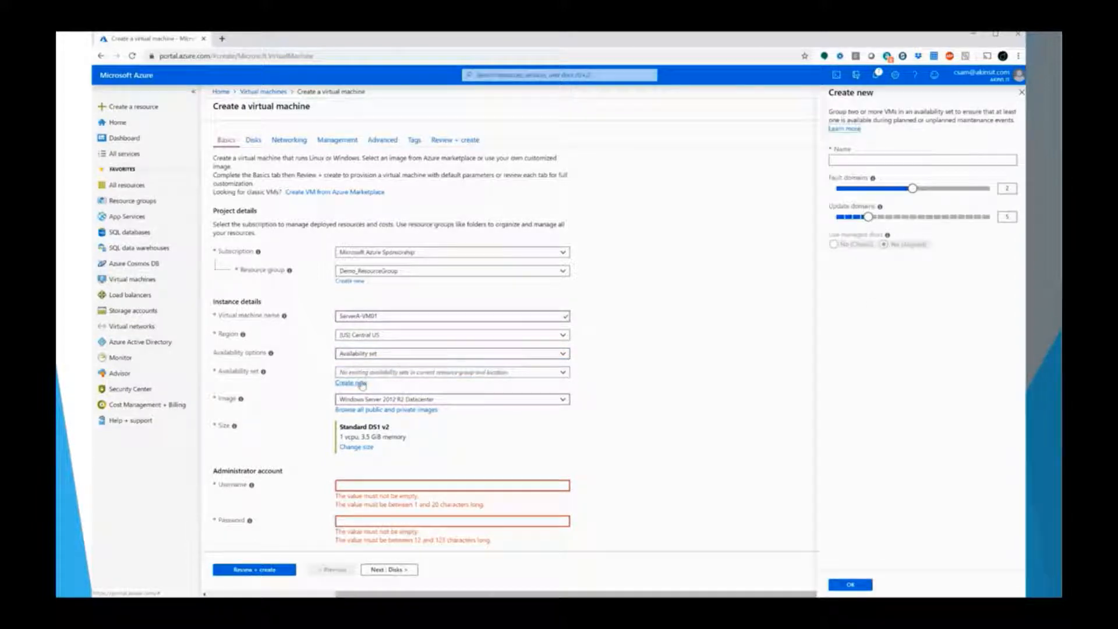
pyautogui.click(885, 160)
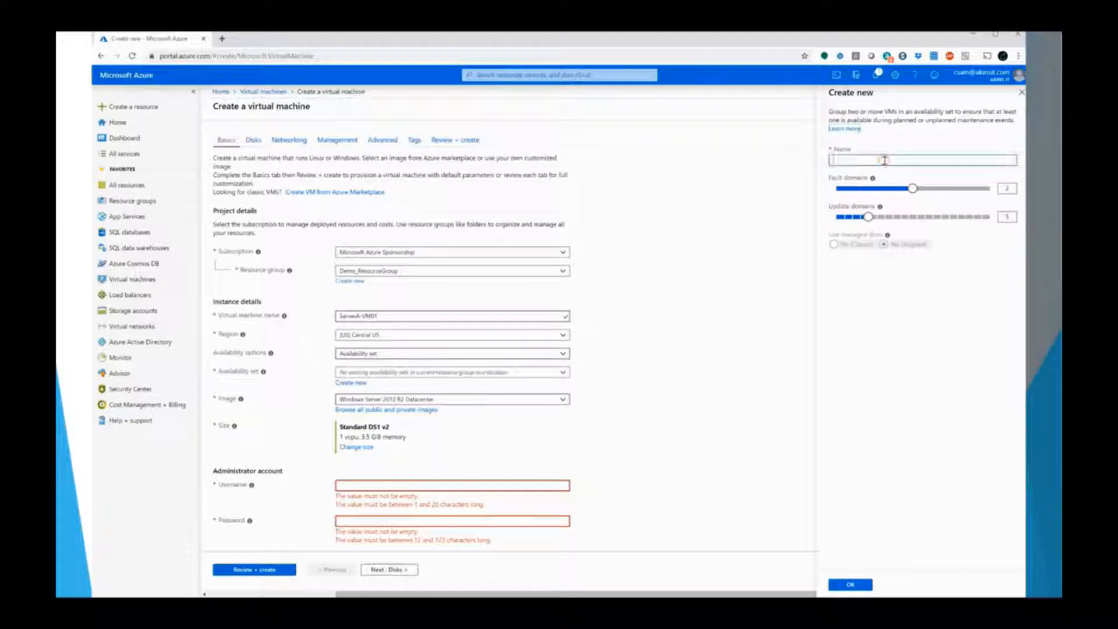
pyautogui.write('Demo_Set')
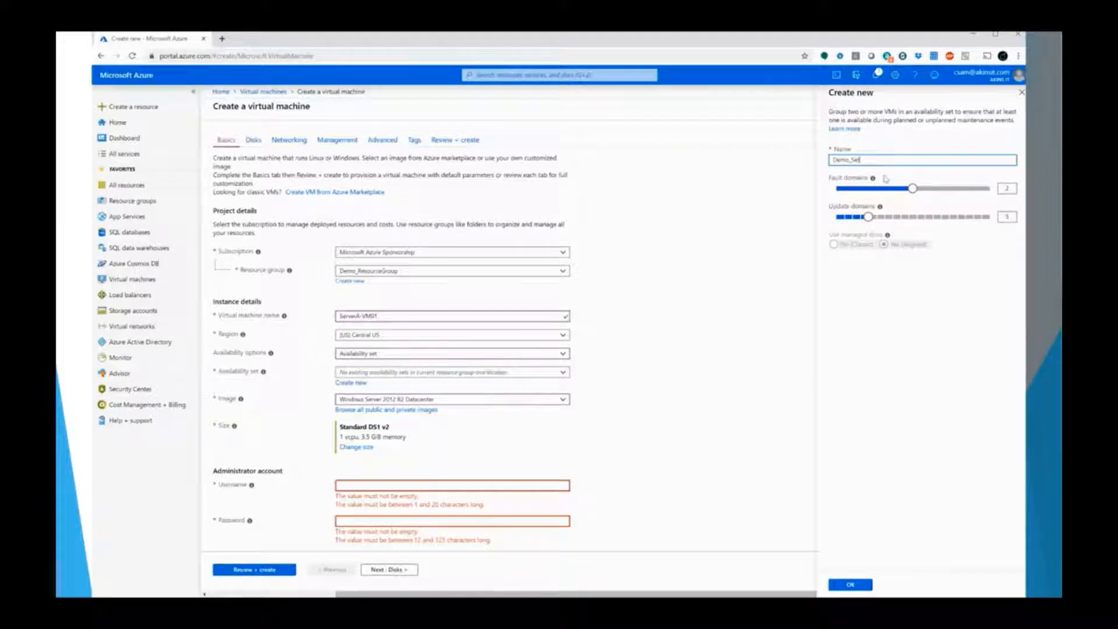
pyautogui.moveTo(873, 179)
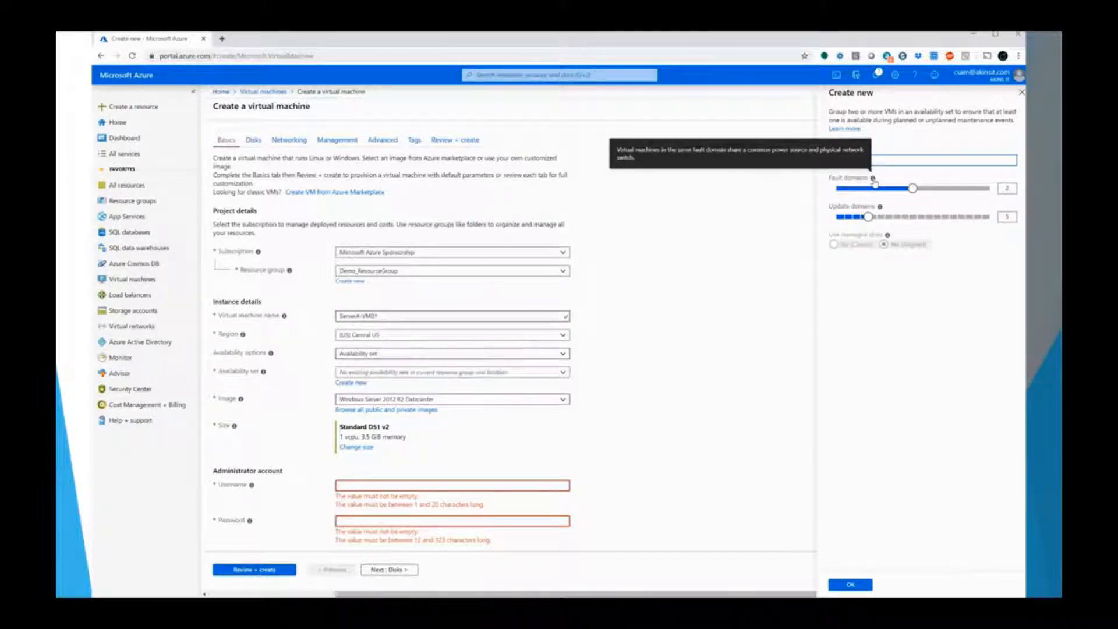
pyautogui.moveTo(879, 207)
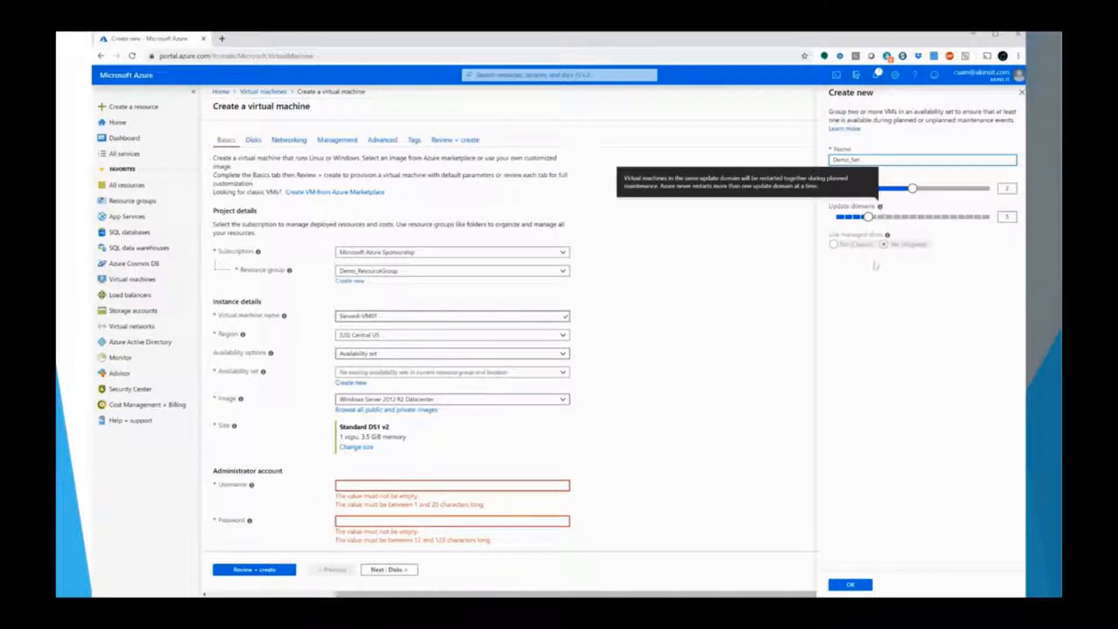
pyautogui.click(846, 584)
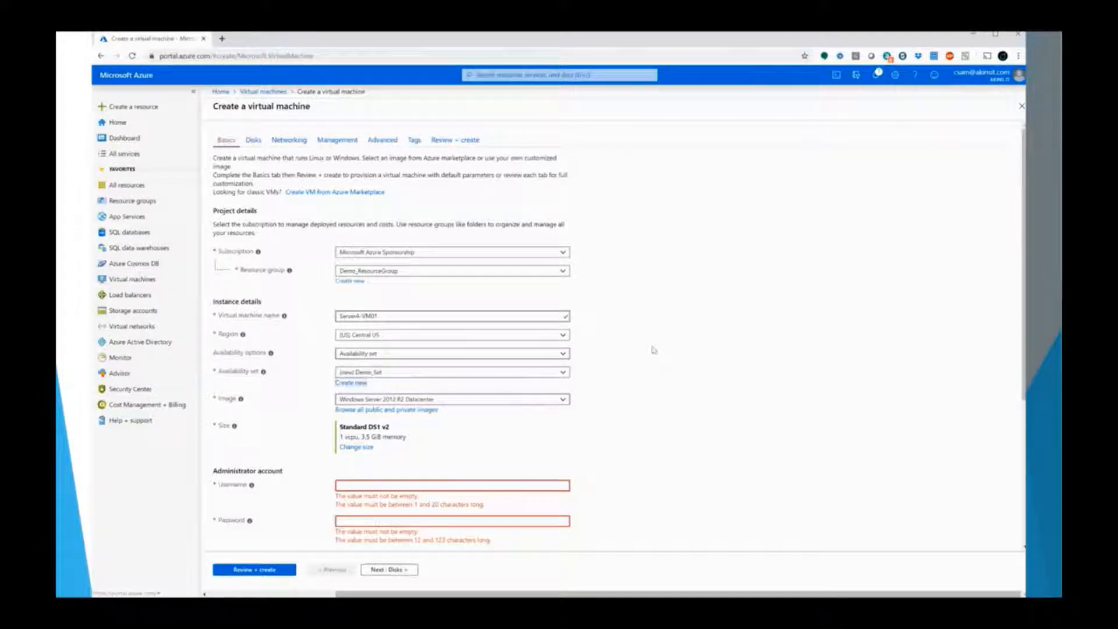
# Step: Change the virtual machine size to the general-purpose Standard B2s
pyautogui.click(368, 447)
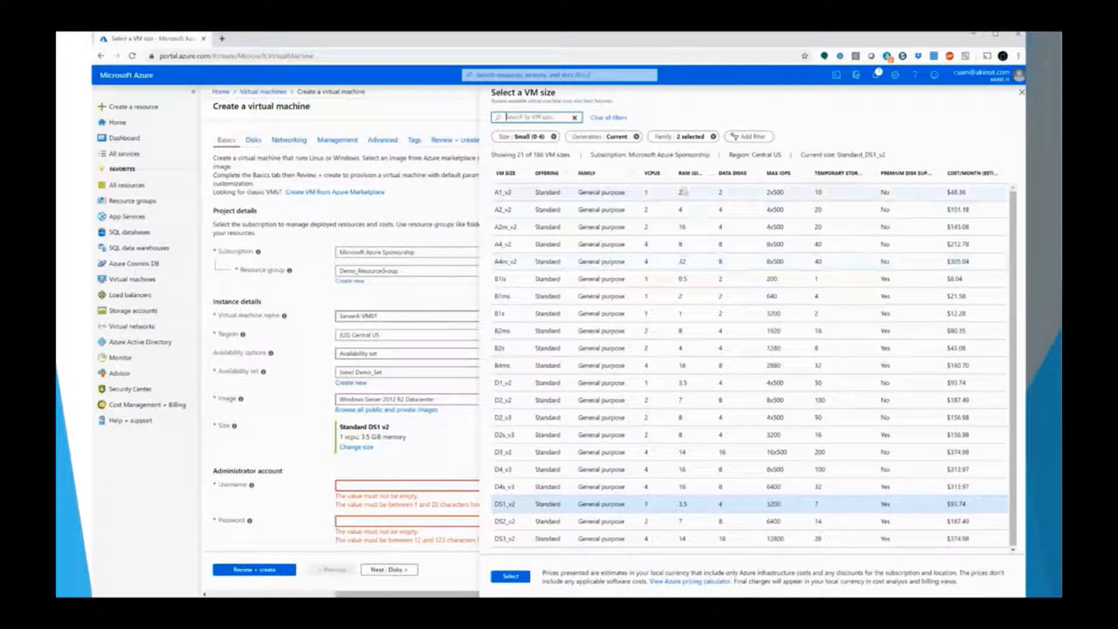
pyautogui.click(687, 350)
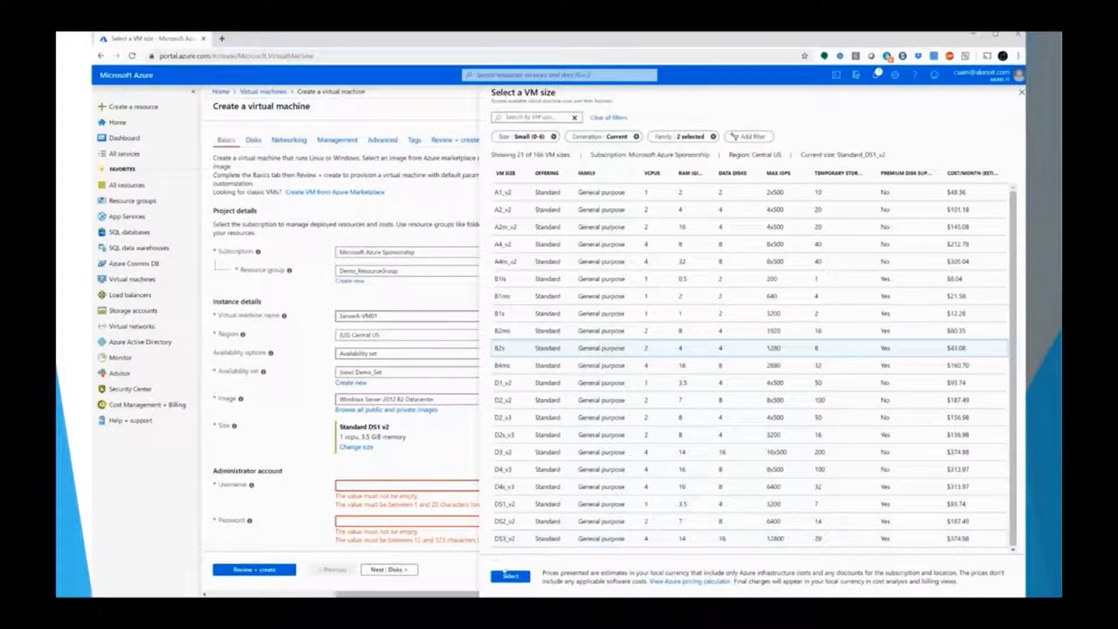
pyautogui.click(511, 576)
# Step: Enter the administrator account's username and password, and confirm the password
pyautogui.click(445, 487)
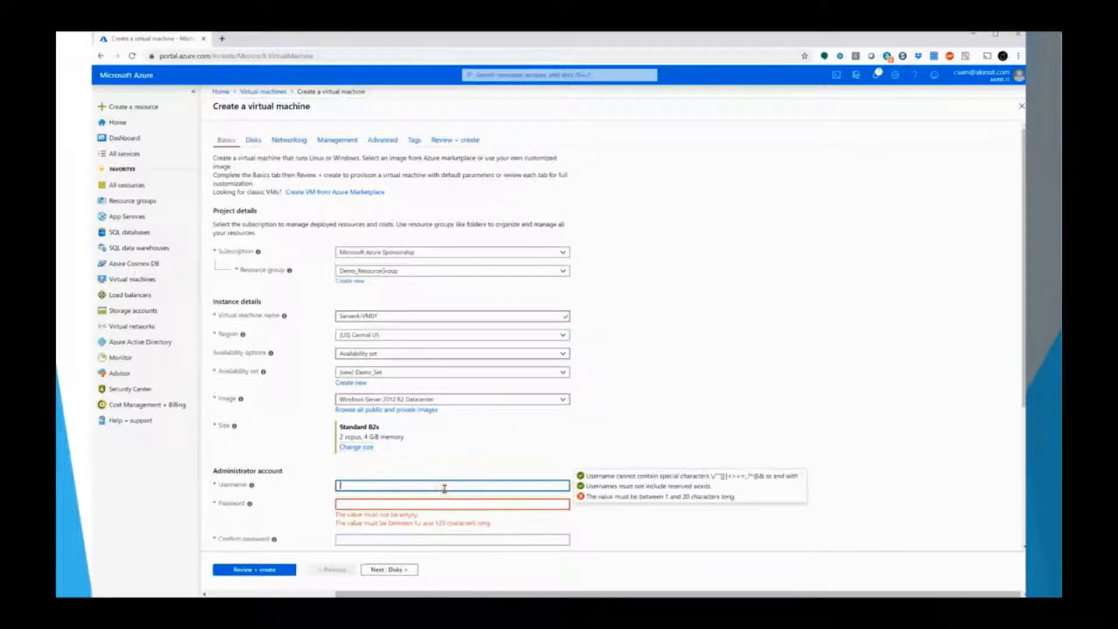
pyautogui.write('admin')
pyautogui.press('Tab')
pyautogui.write('**********')
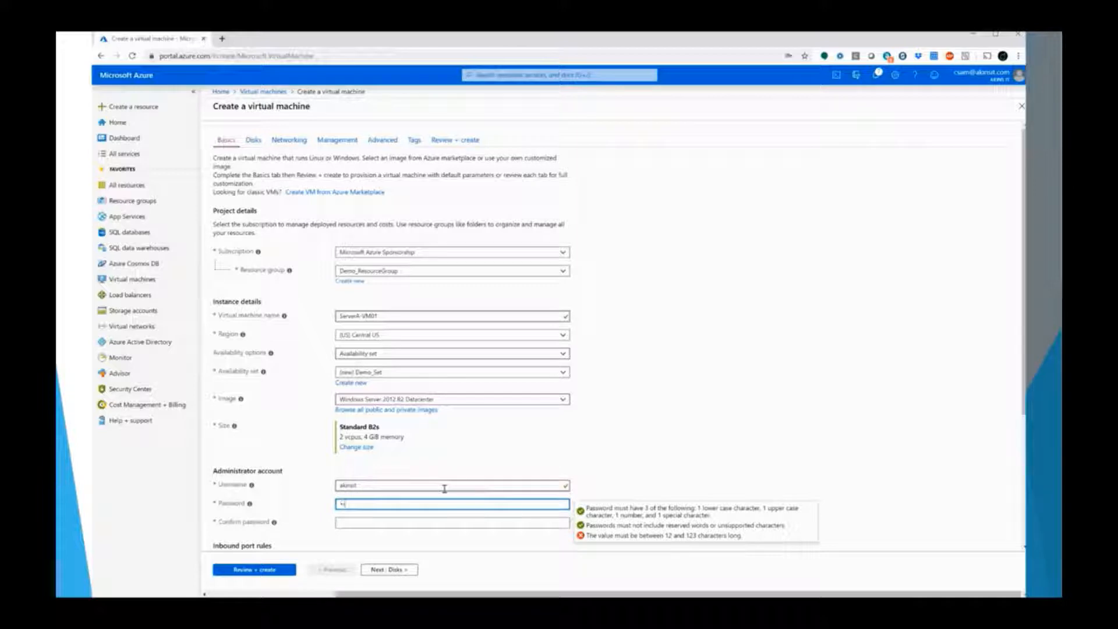
pyautogui.write('*****')
pyautogui.press('Tab')
pyautogui.write('*******')
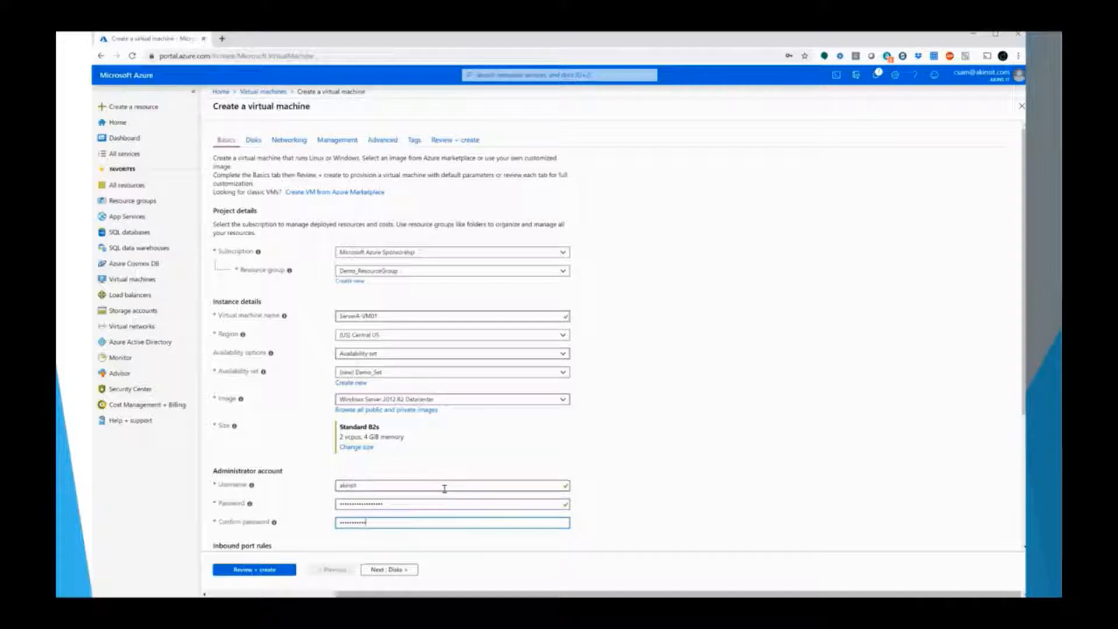
pyautogui.click(643, 482)
# Step: Check the remaining basic settings and select Premium SSD as the OS disk type
pyautogui.scroll(-1, 644, 483)
pyautogui.scroll(-3, 643, 482)
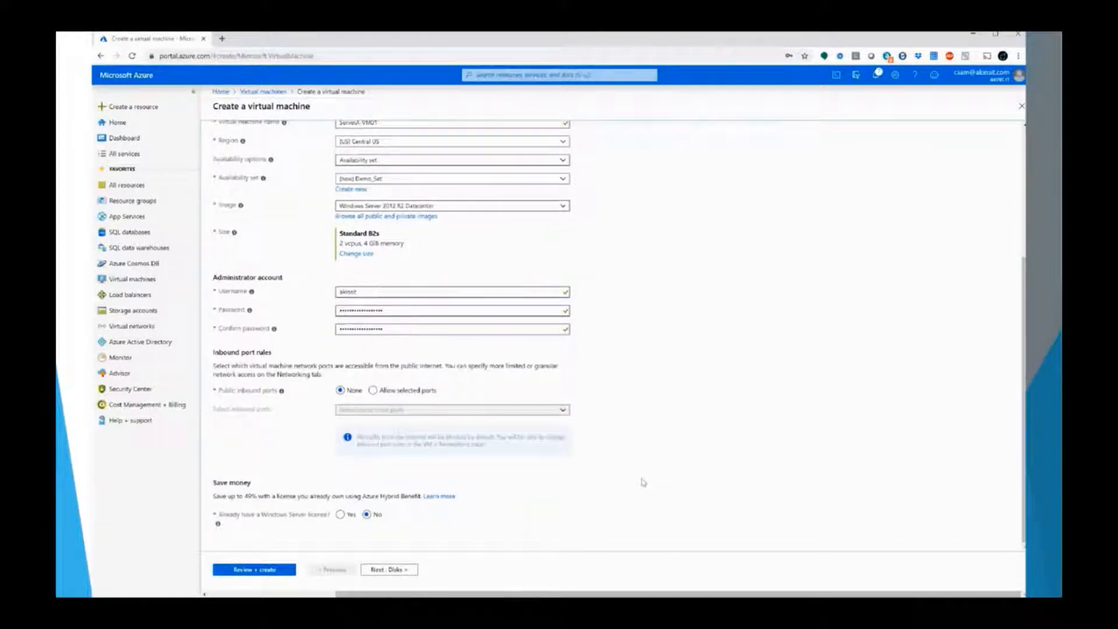
pyautogui.scroll(4, 643, 482)
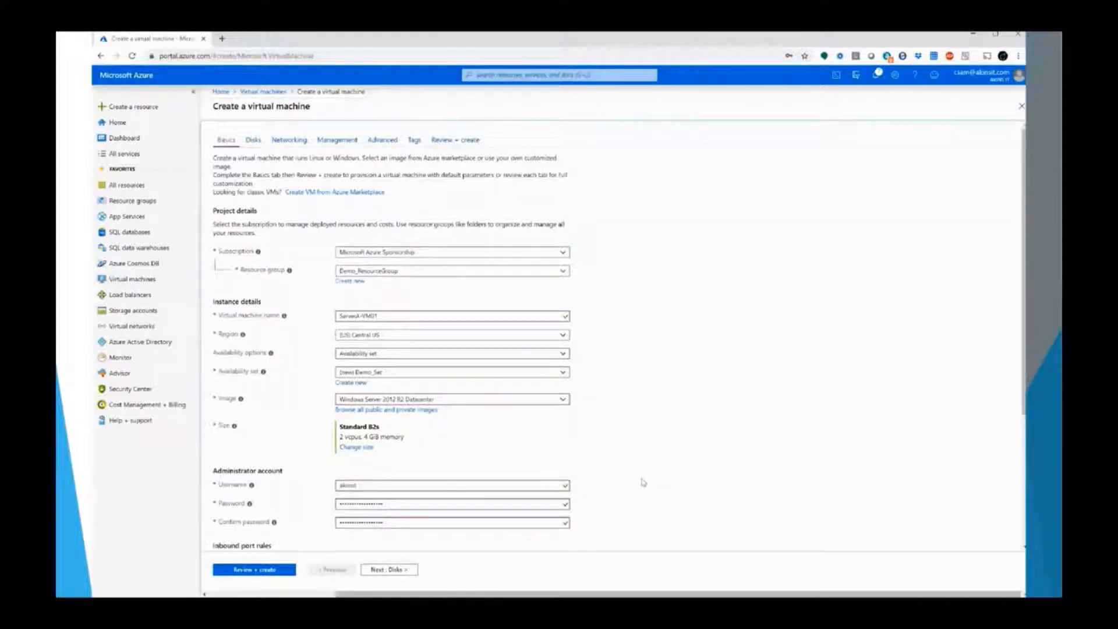
pyautogui.click(385, 569)
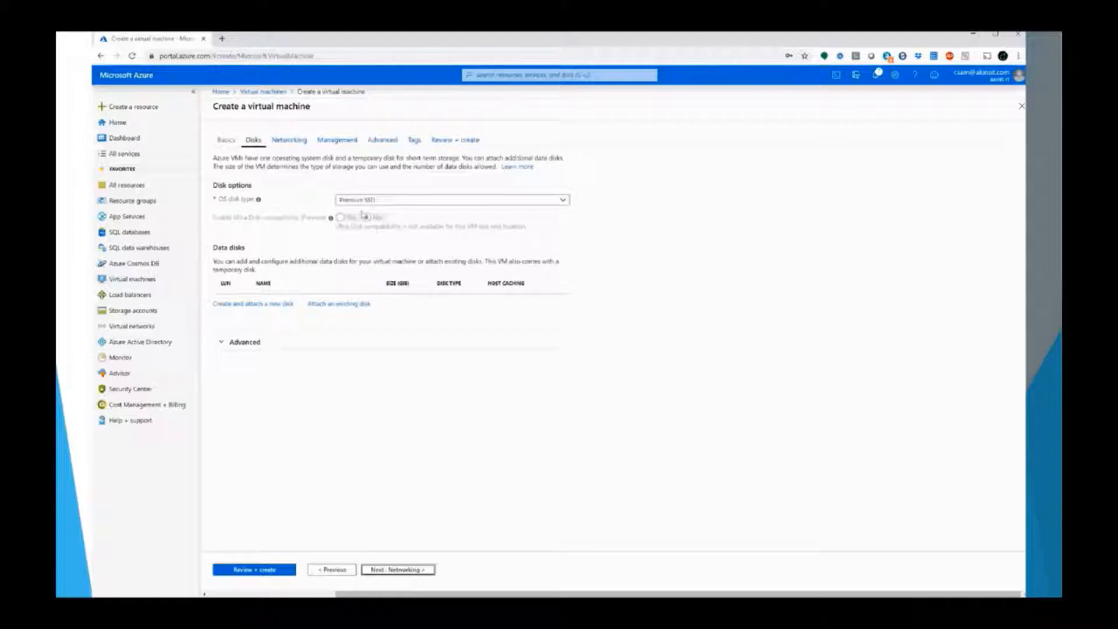
pyautogui.click(375, 201)
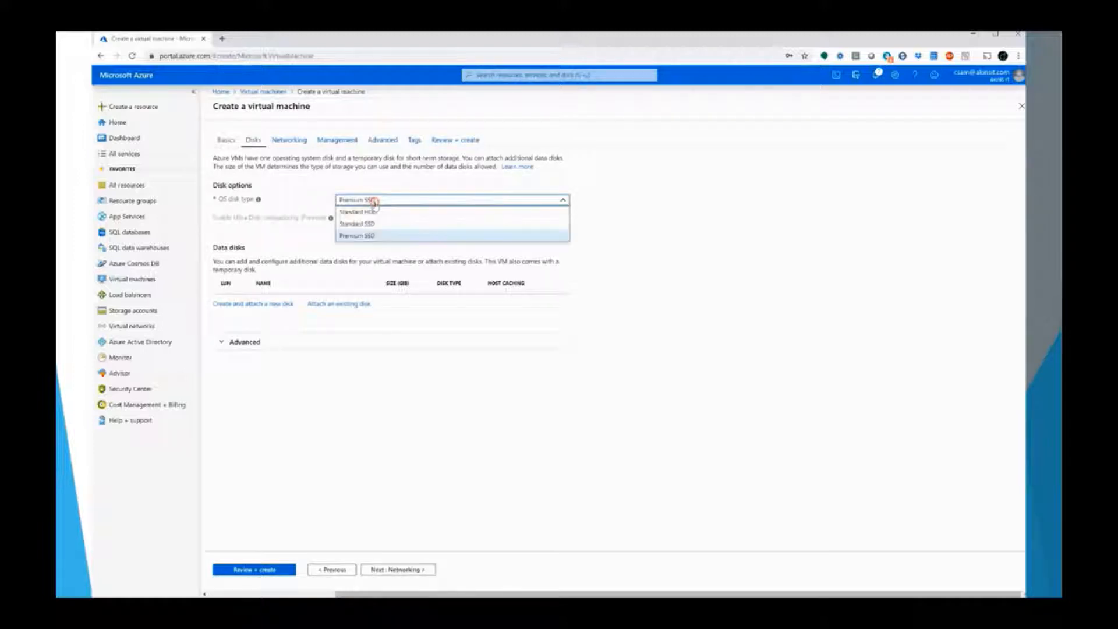
pyautogui.click(375, 236)
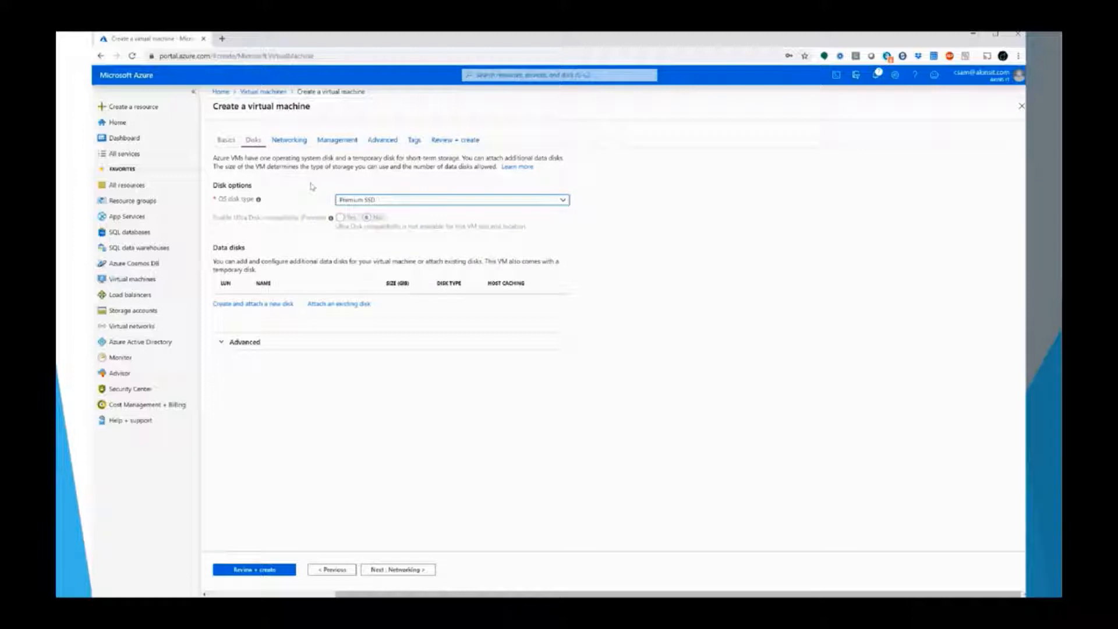
# Step: Configure the network interface to use Server_Subnet_A with no public IP and no NIC network security group
pyautogui.click(393, 569)
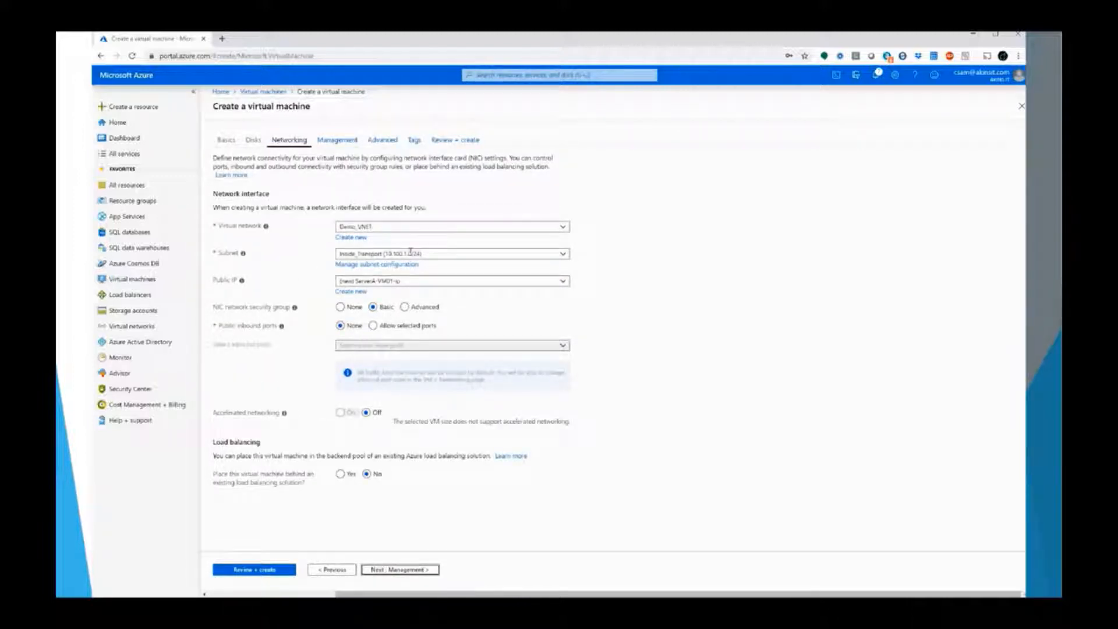
pyautogui.click(559, 253)
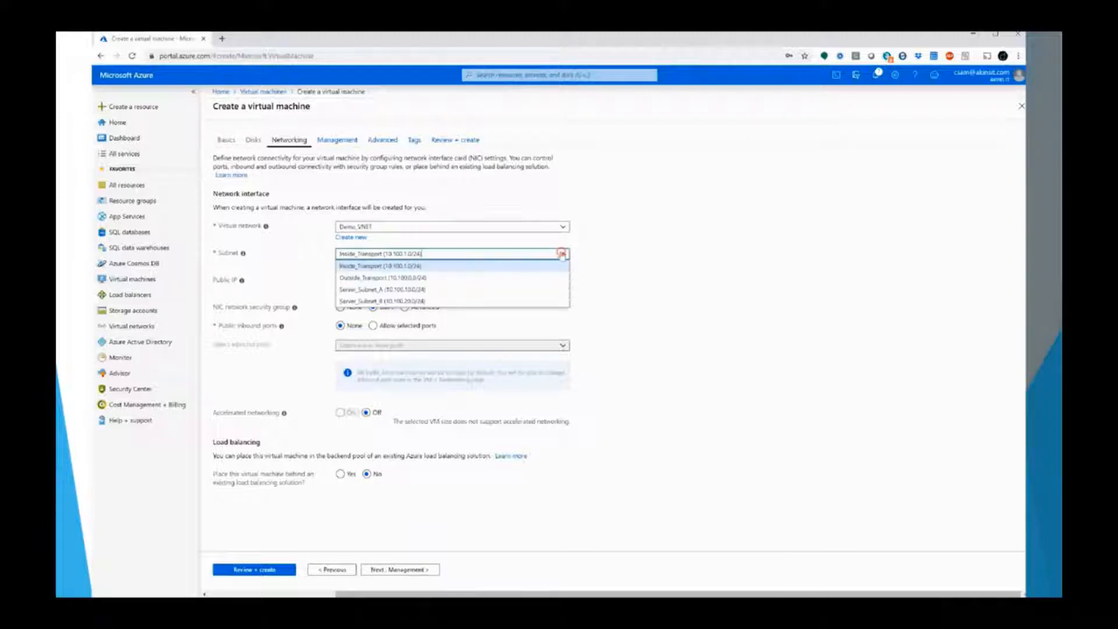
pyautogui.click(424, 289)
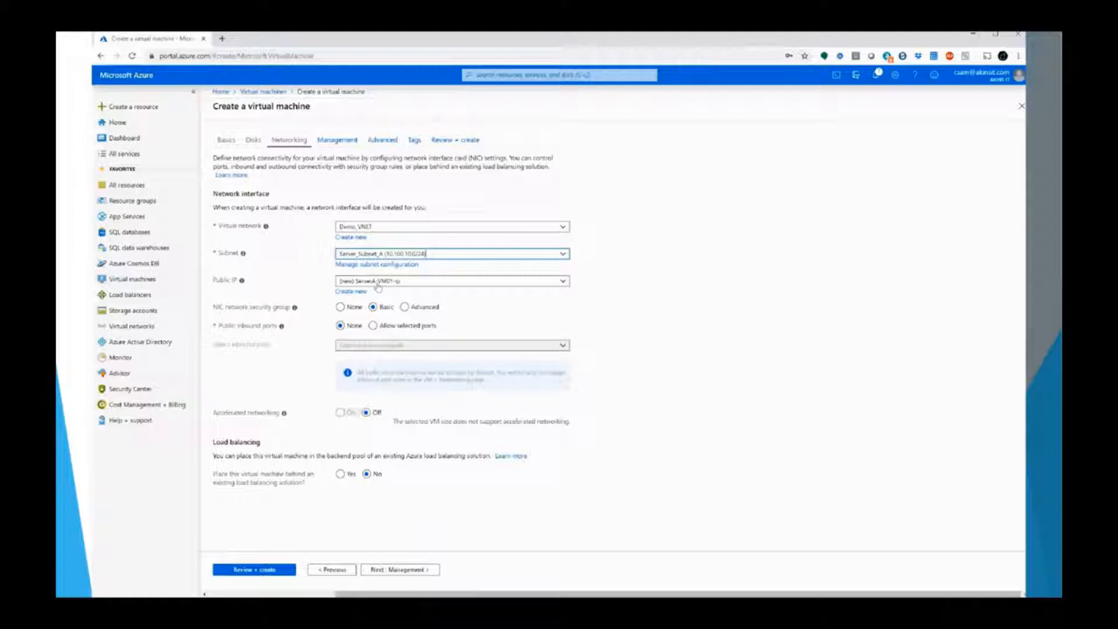
pyautogui.click(563, 282)
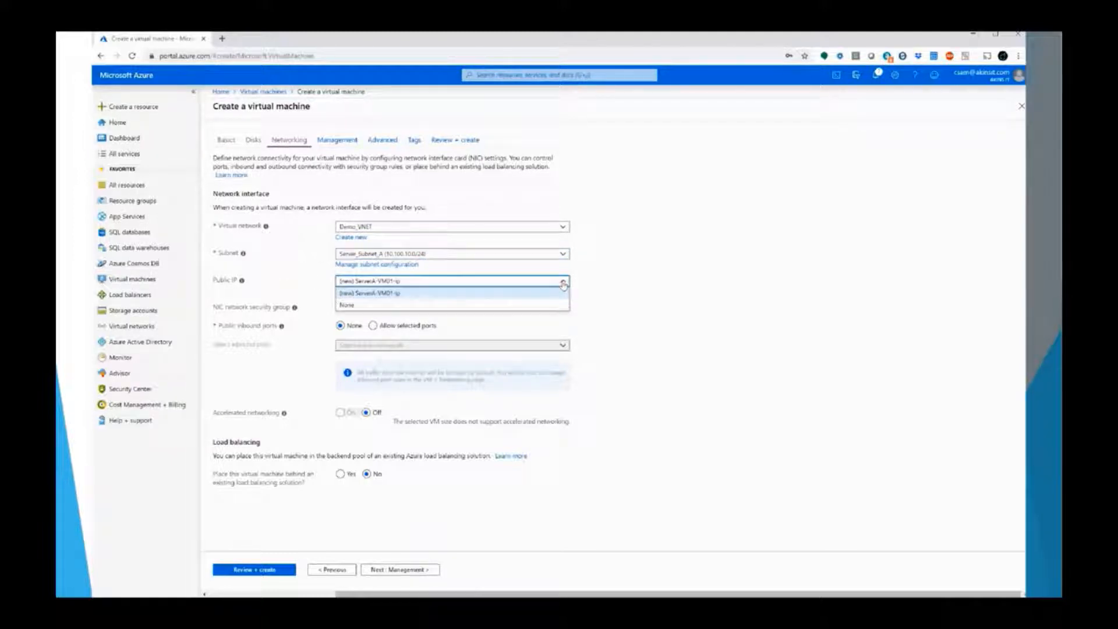
pyautogui.click(416, 306)
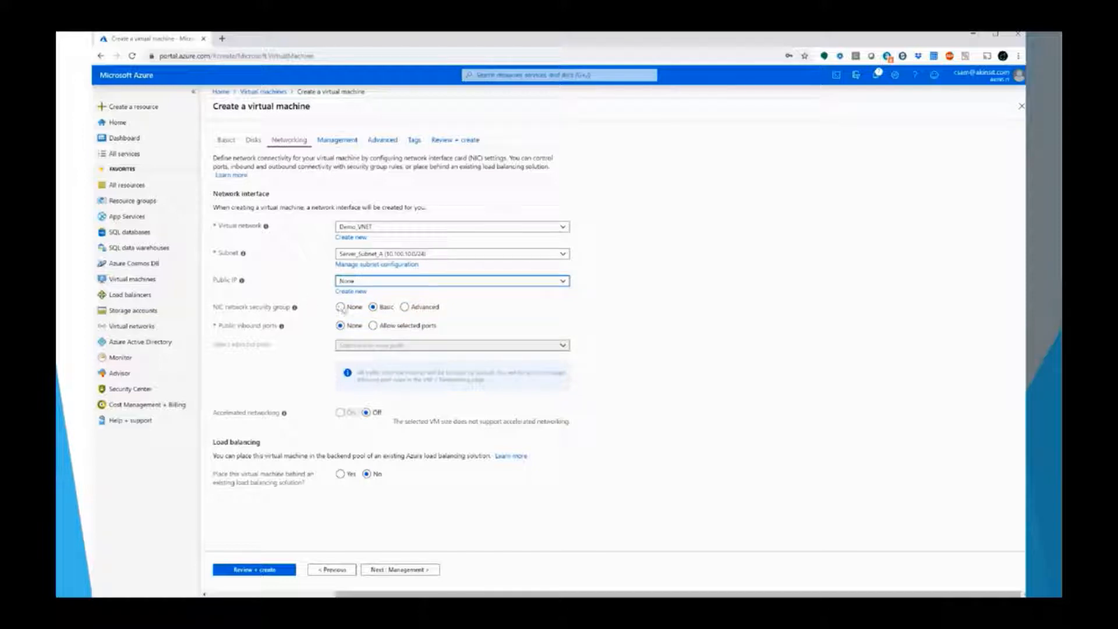
pyautogui.click(341, 306)
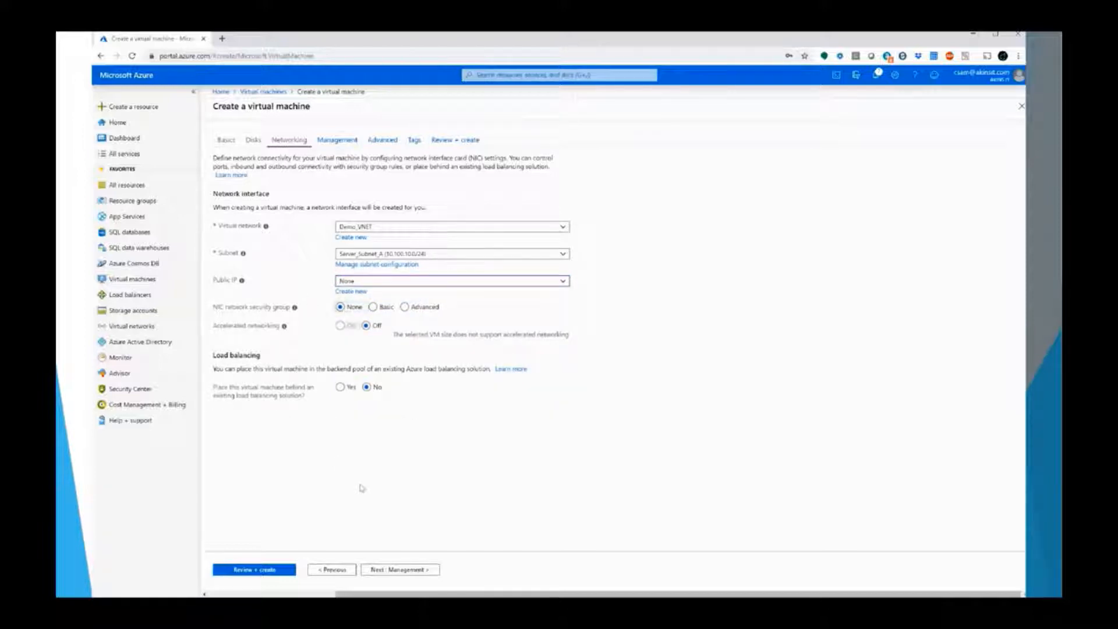
# Step: Keep the default management settings and submit the virtual machine configuration for review and validation
pyautogui.click(400, 570)
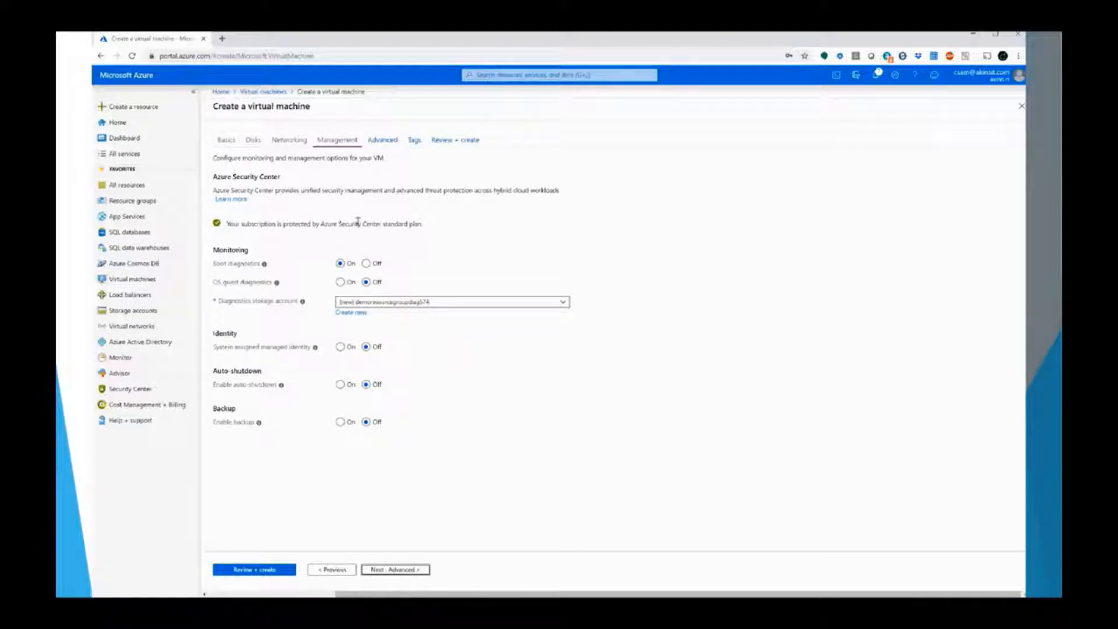
pyautogui.moveTo(265, 266)
pyautogui.click(271, 571)
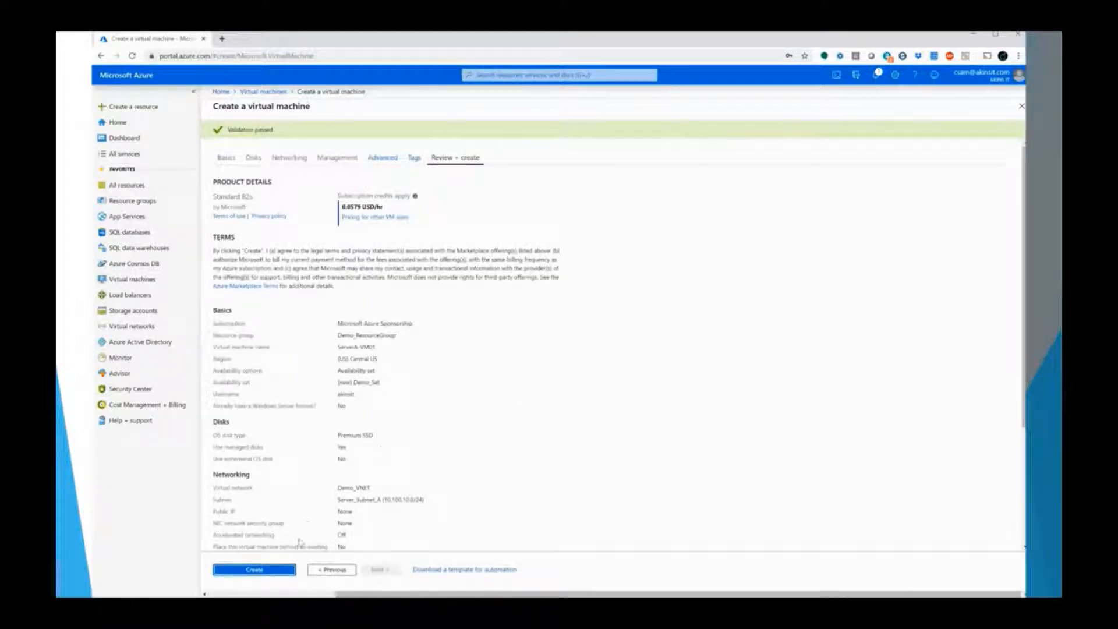
# Step: Create the validated virtual machine and, once it is deployed, open the overview of ServerA-VM01
pyautogui.click(280, 571)
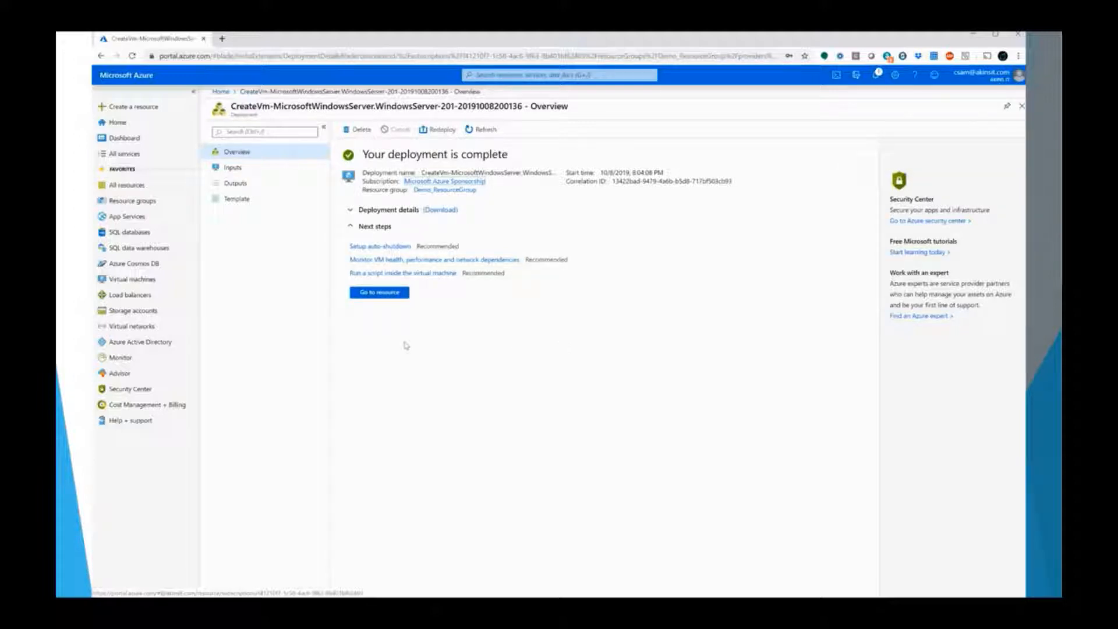
pyautogui.click(142, 278)
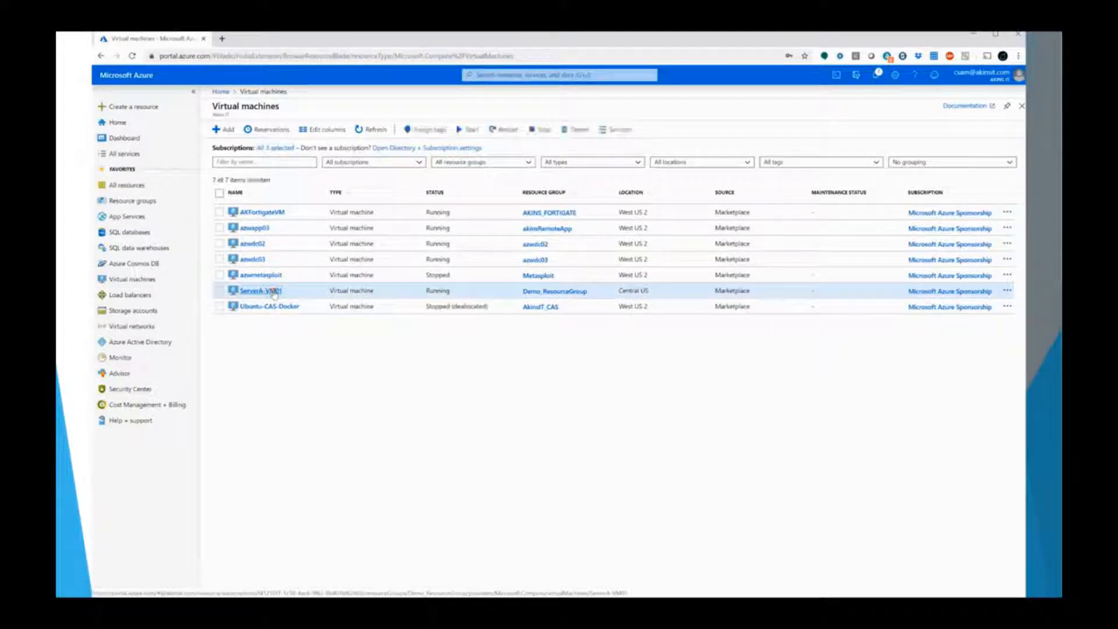
pyautogui.click(272, 291)
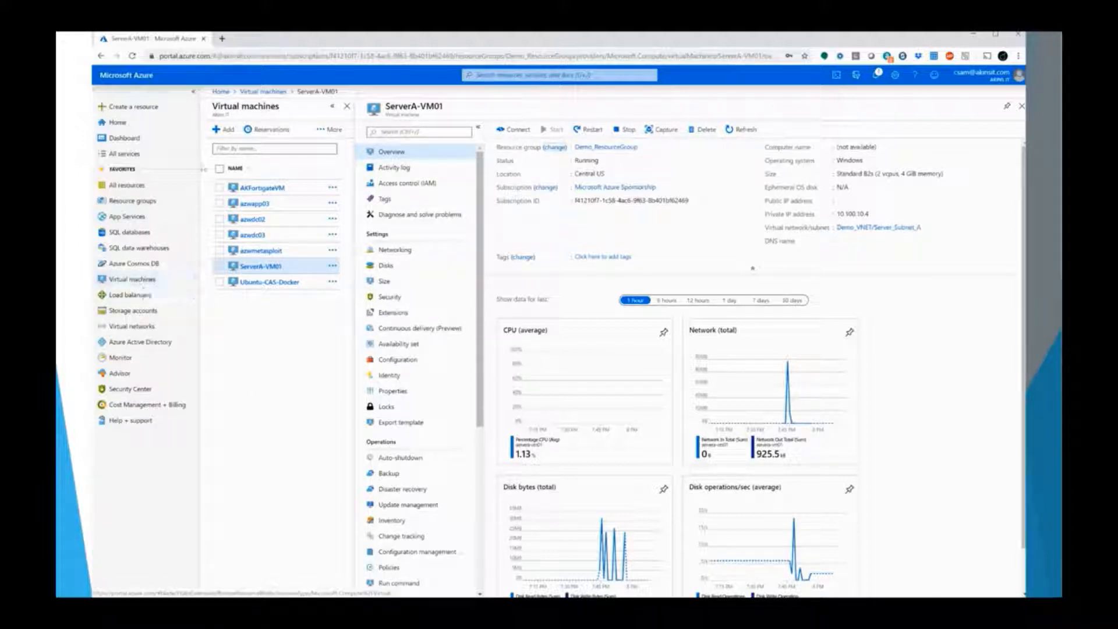
# Step: Start another virtual machine in Demo_ResourceGroup using the Windows Server 2012 R2 Datacenter image
pyautogui.click(219, 130)
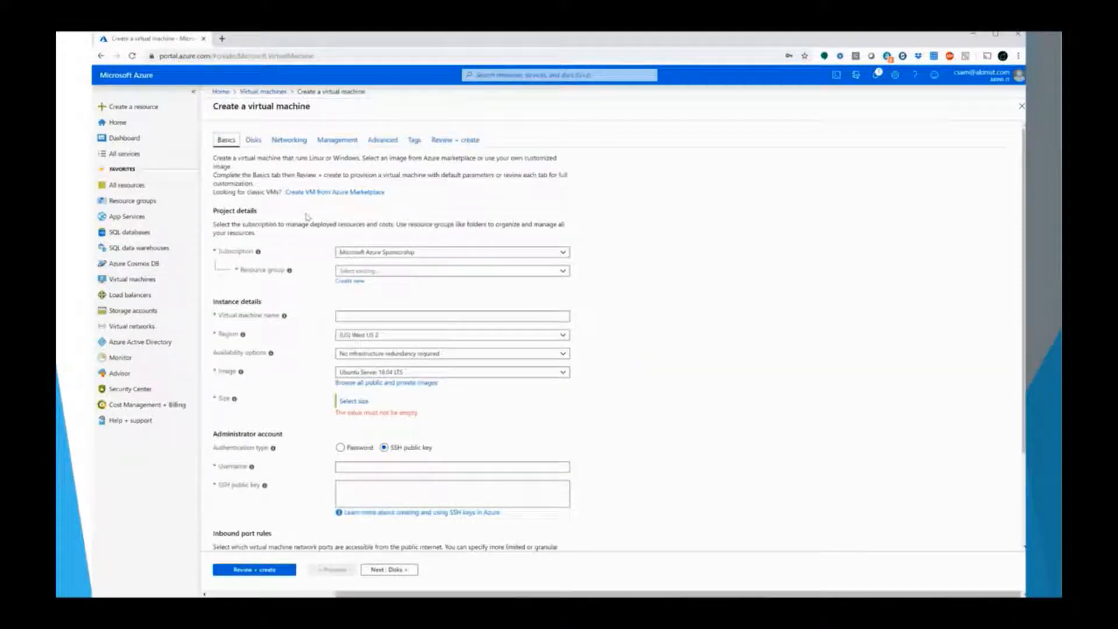
pyautogui.click(563, 271)
pyautogui.scroll(-3, 449, 412)
pyautogui.click(377, 485)
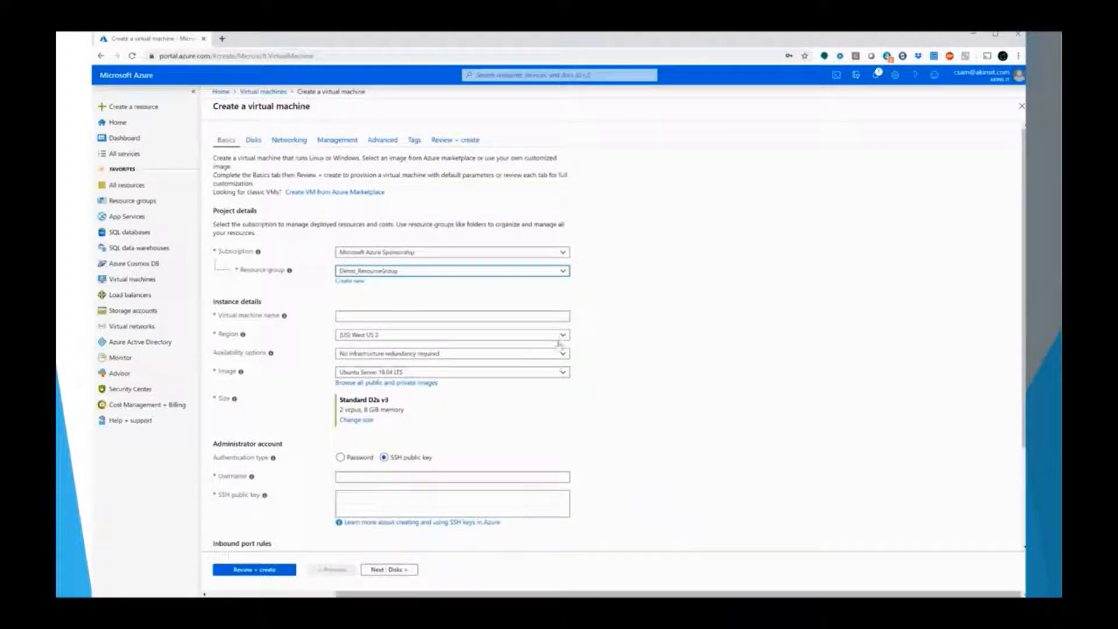
pyautogui.click(560, 371)
pyautogui.click(466, 477)
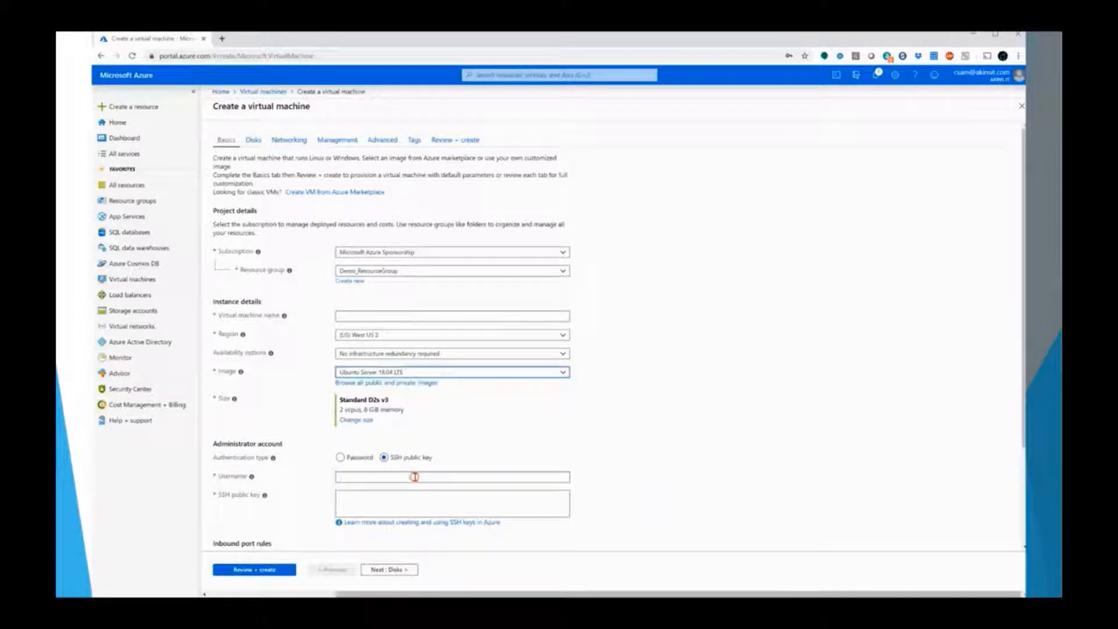
# Step: Name the virtual machine ServerA-VM02 and set its region to (US) Central US
pyautogui.click(454, 316)
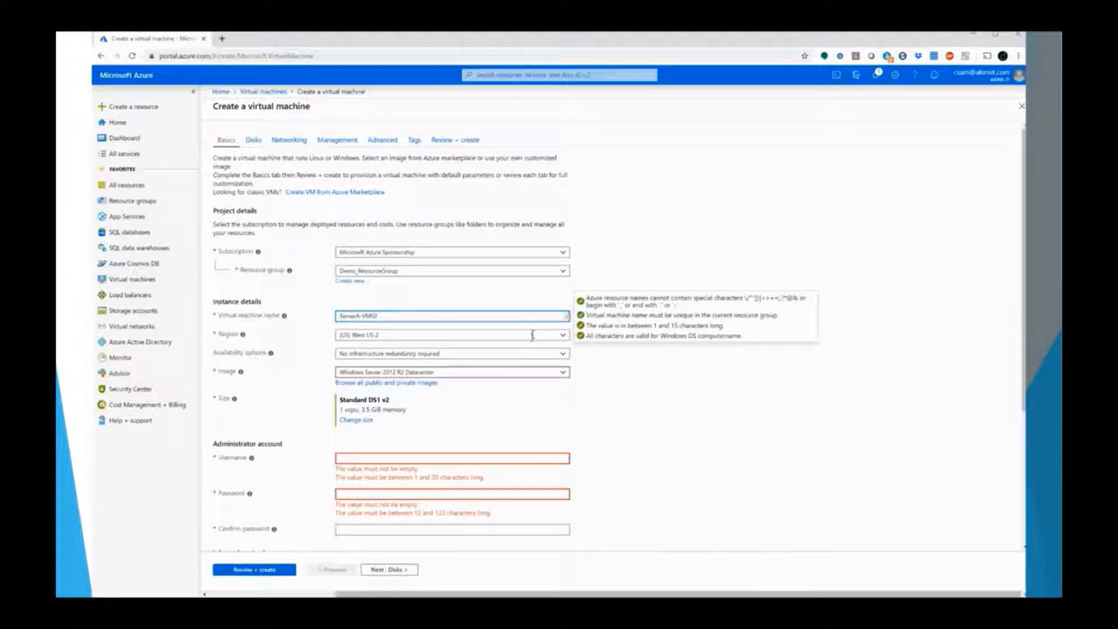
pyautogui.click(560, 336)
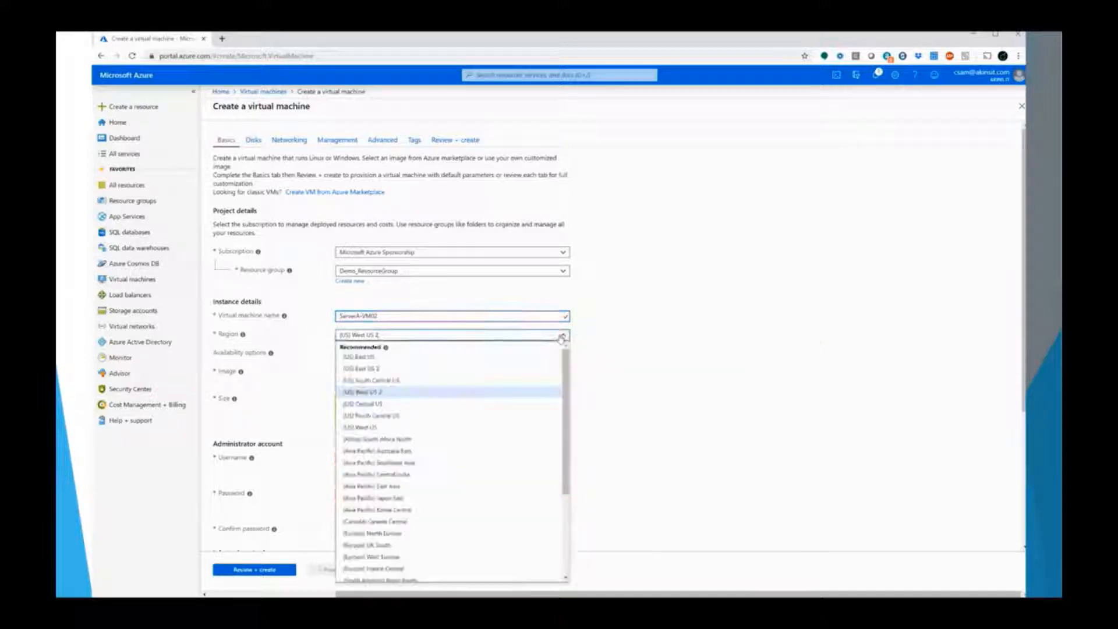
pyautogui.click(406, 409)
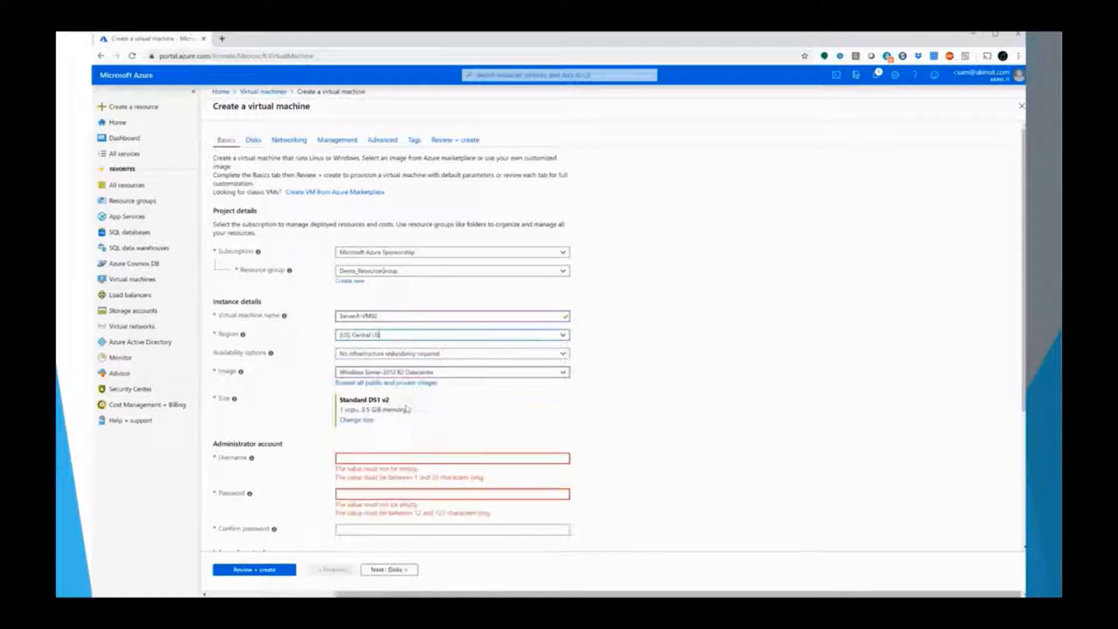
# Step: Set the availability option to Availability set and choose the existing Demo_Set
pyautogui.click(561, 354)
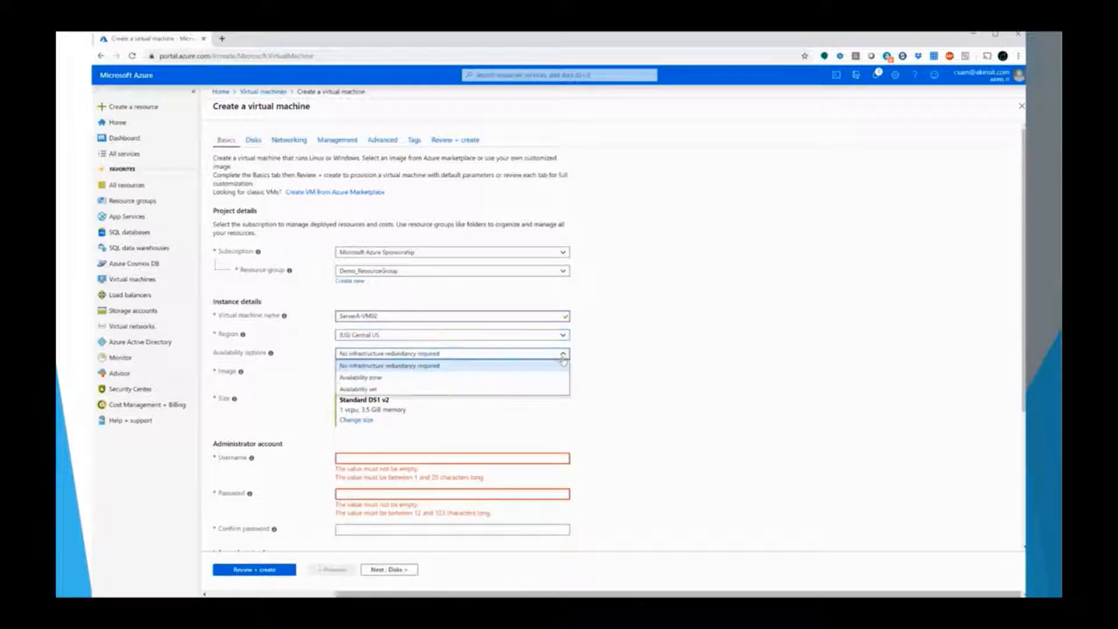
pyautogui.click(396, 388)
pyautogui.click(562, 372)
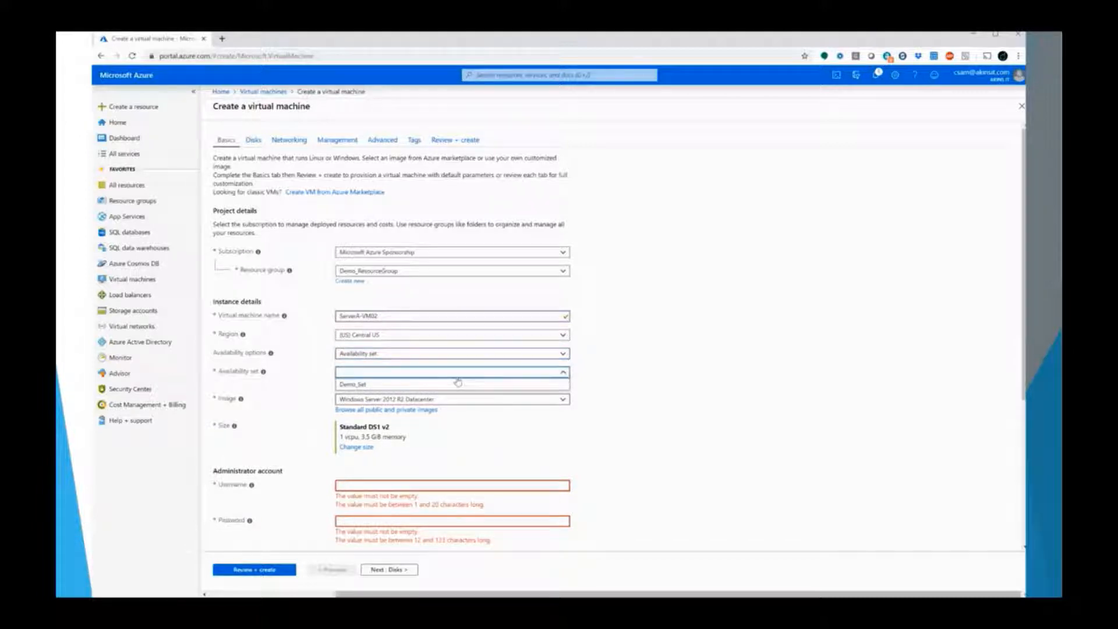
pyautogui.click(361, 386)
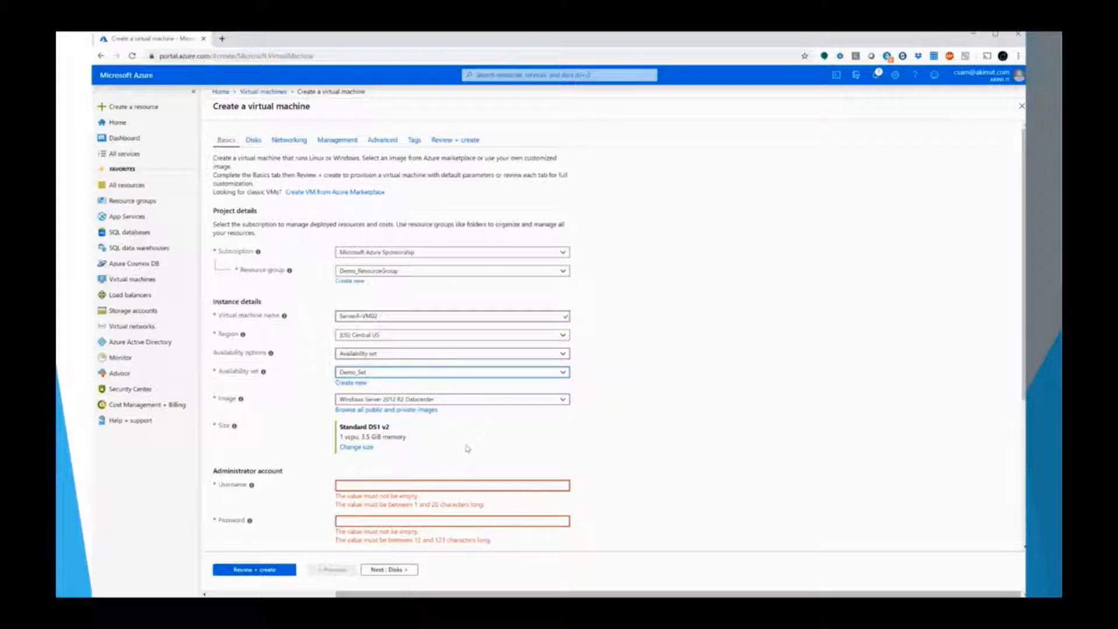
# Step: Rename the virtual machine as ServerB-VM01
pyautogui.click(358, 316)
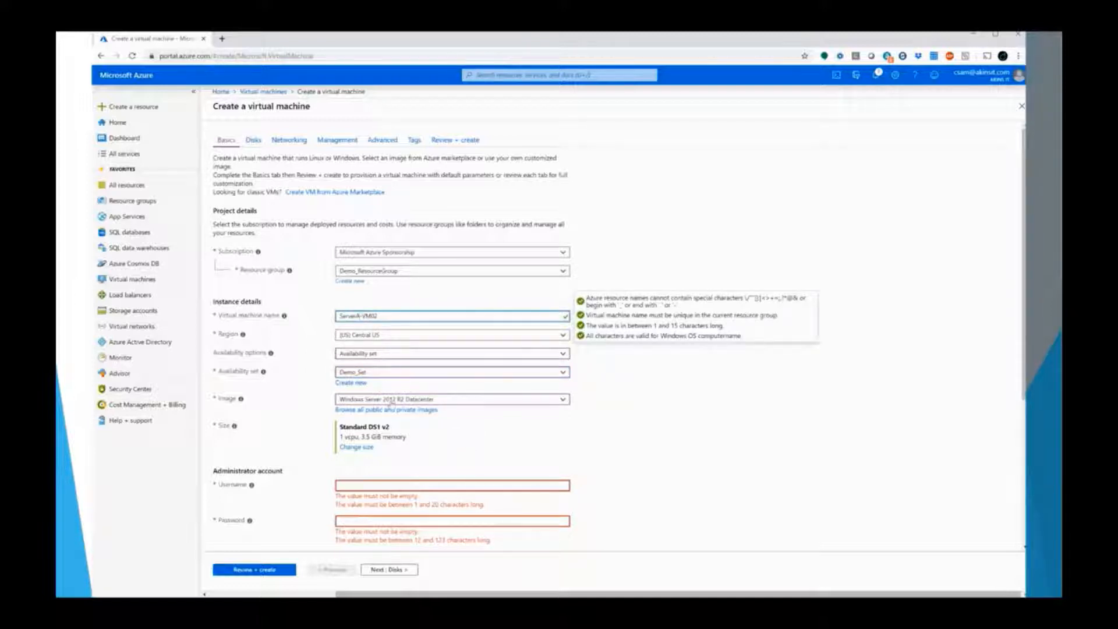
pyautogui.press('BackSpace')
pyautogui.write('B')
pyautogui.press('BackSpace')
pyautogui.write('1')
# Step: Set availability to No infrastructure redundancy required and change the virtual machine size to Standard B2s
pyautogui.click(553, 354)
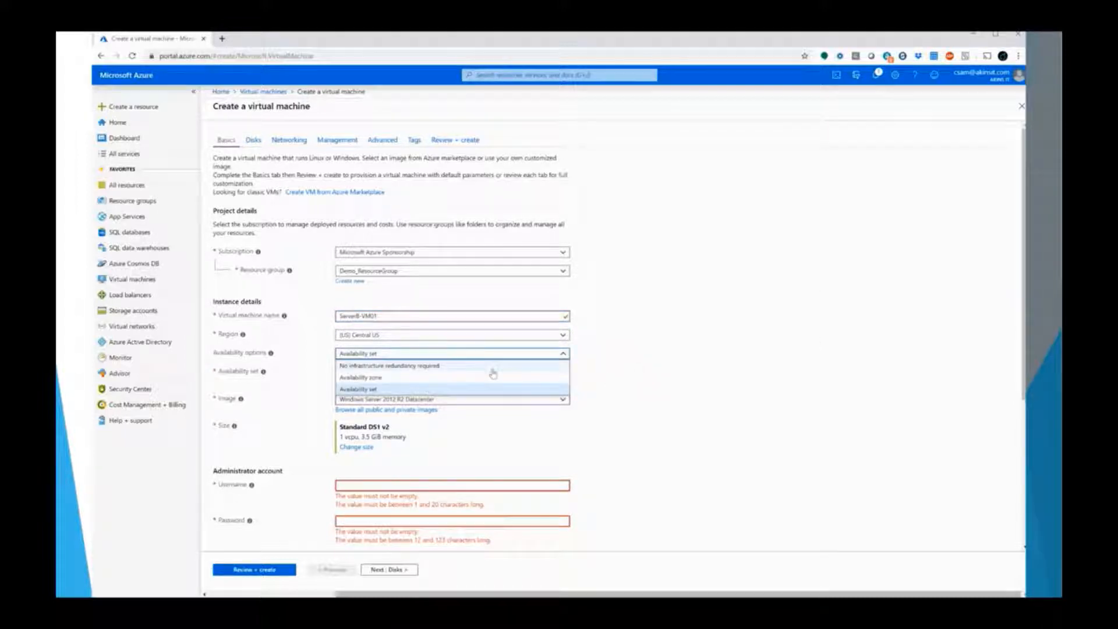
pyautogui.click(491, 366)
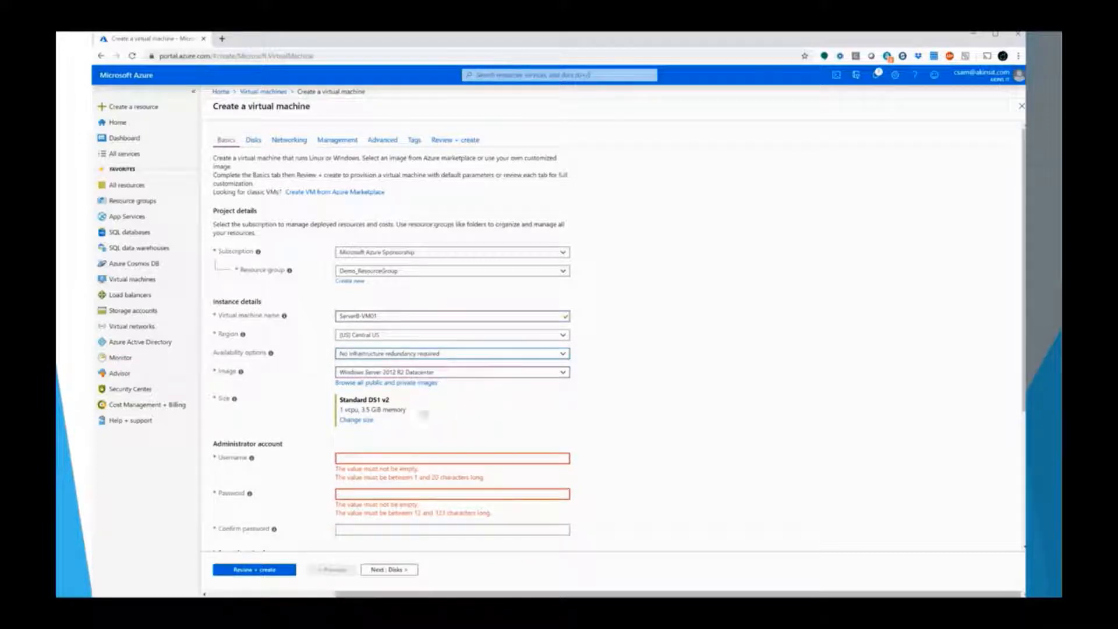
pyautogui.click(367, 420)
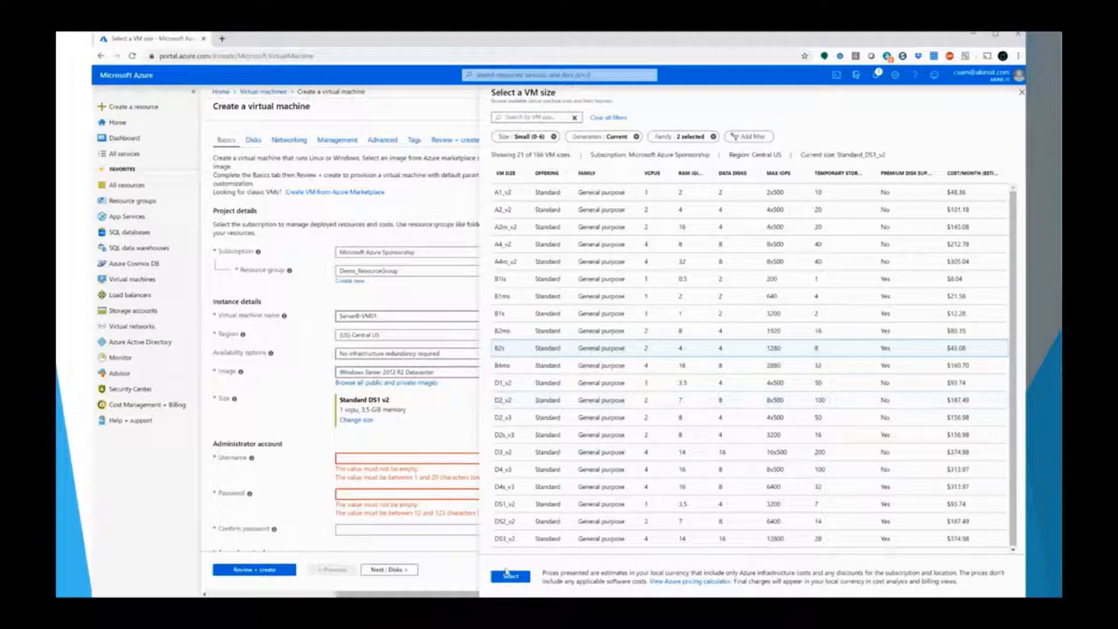
pyautogui.click(510, 576)
# Step: Fill in the administrator account with its username and password, and repeat the password for confirmation
pyautogui.click(484, 459)
pyautogui.write('akinsit')
pyautogui.press('Tab')
pyautogui.write('********')
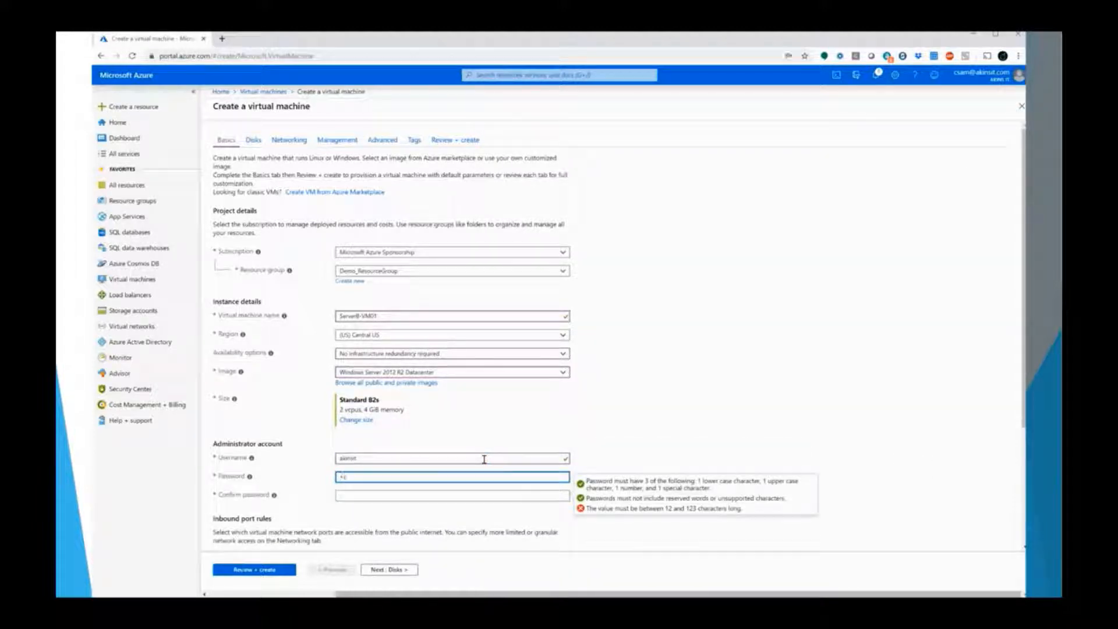
pyautogui.write('**')
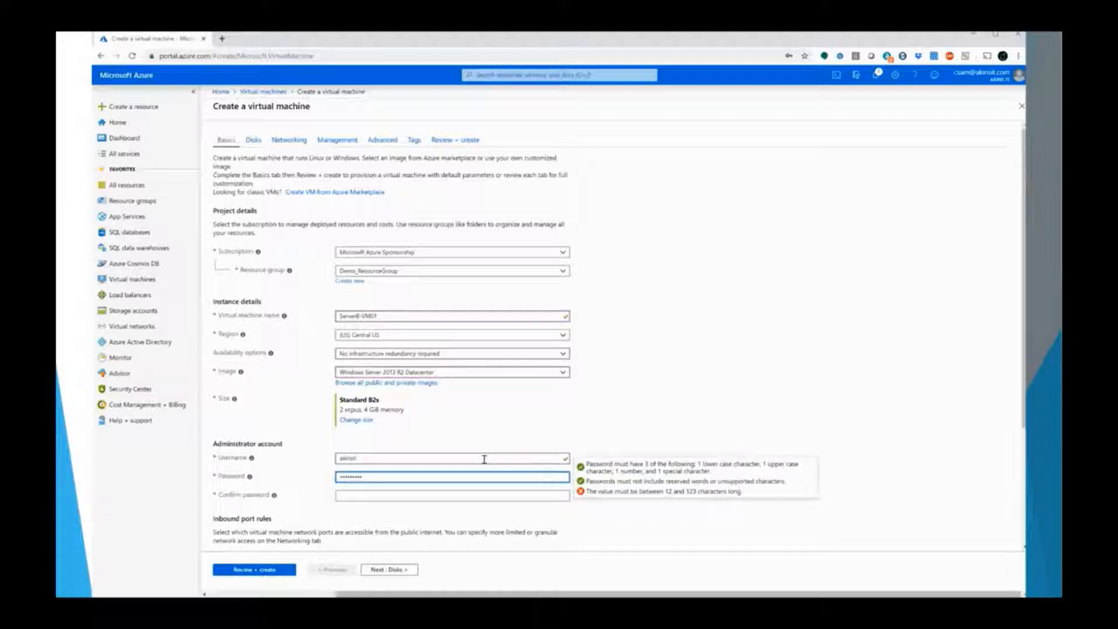
pyautogui.write('*****')
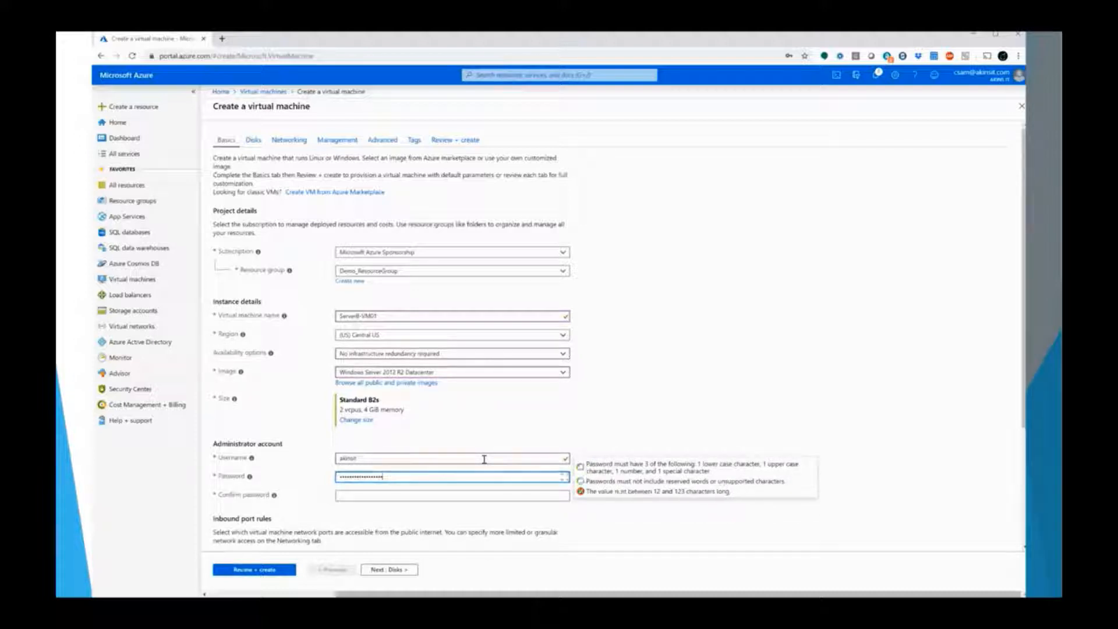
pyautogui.write('*')
pyautogui.press('Tab')
pyautogui.write('*')
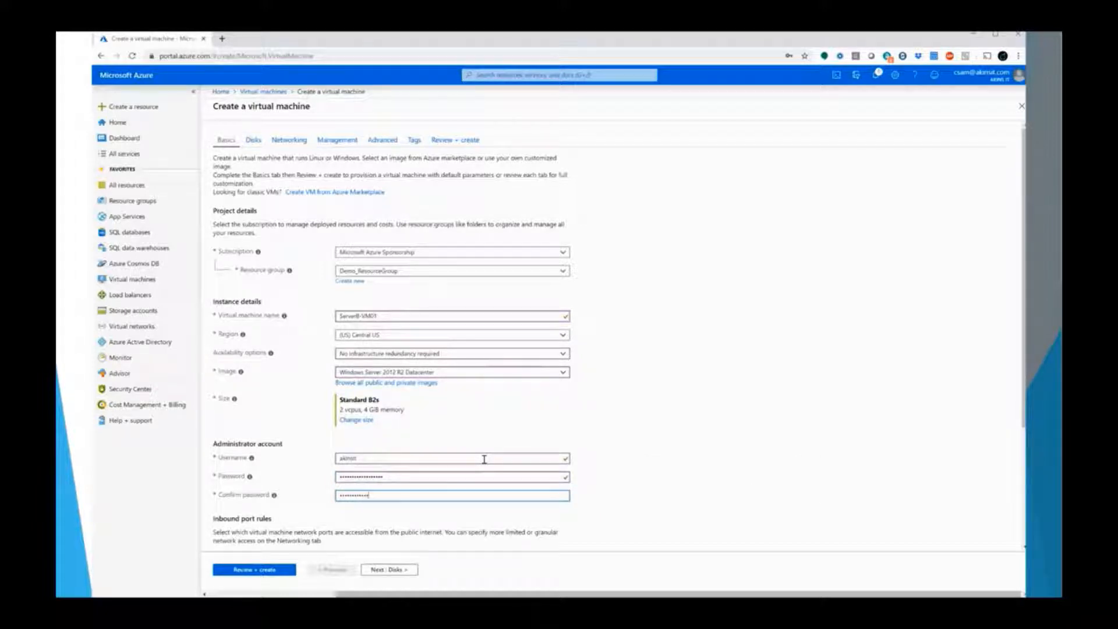
pyautogui.write('*')
pyautogui.click(646, 479)
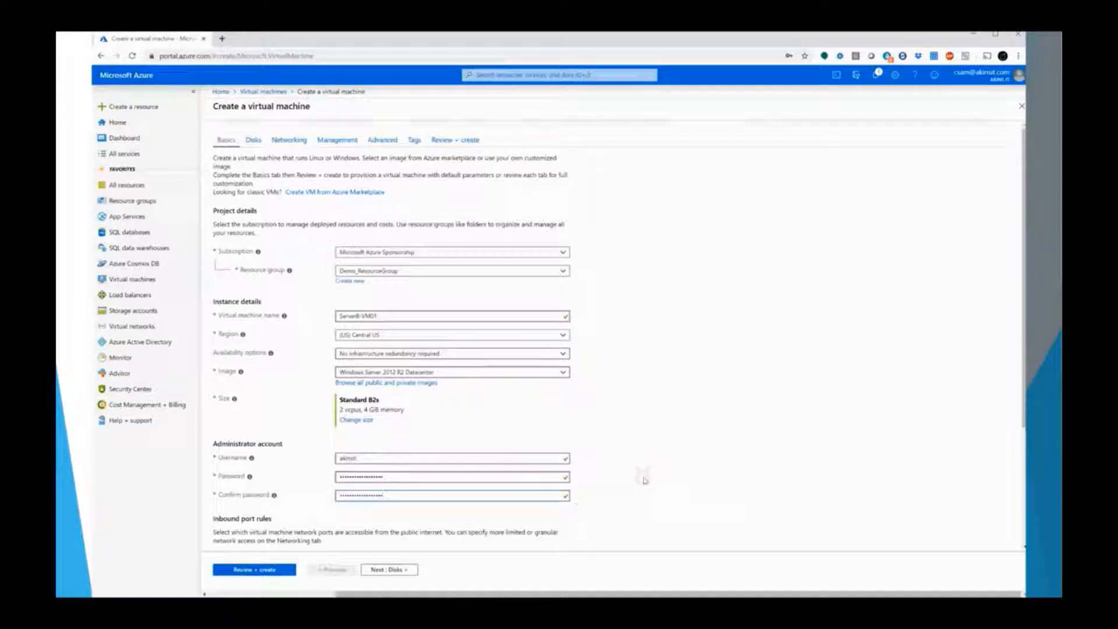
# Step: Keep the Premium SSD disk and configure networking with Server_Subnet_B, no public IP and no NIC network security group
pyautogui.click(393, 571)
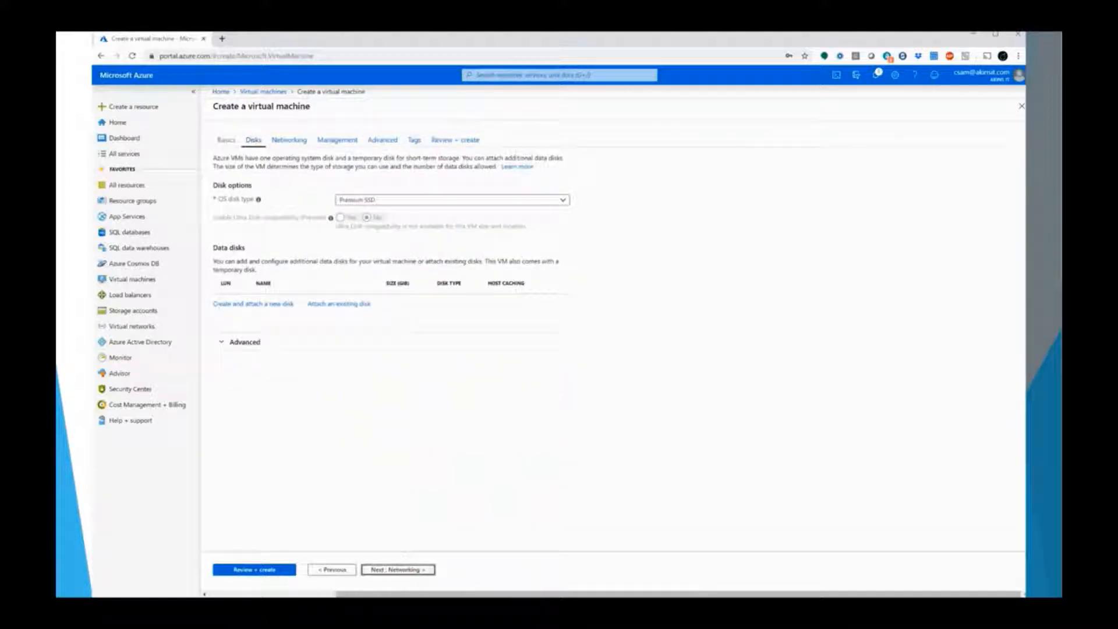
pyautogui.click(409, 569)
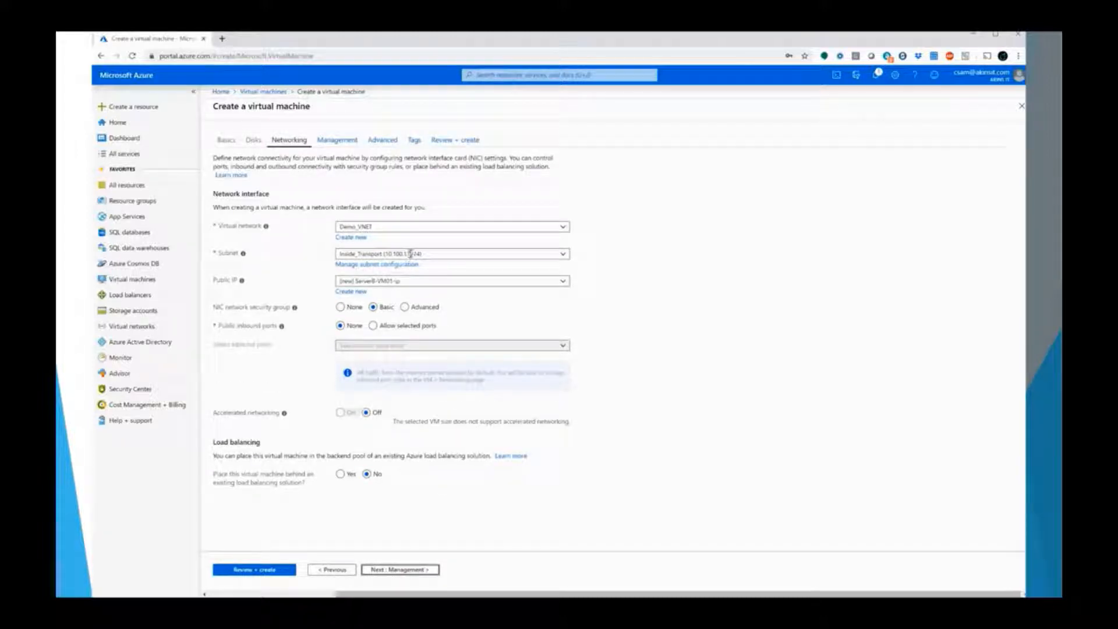
pyautogui.click(563, 254)
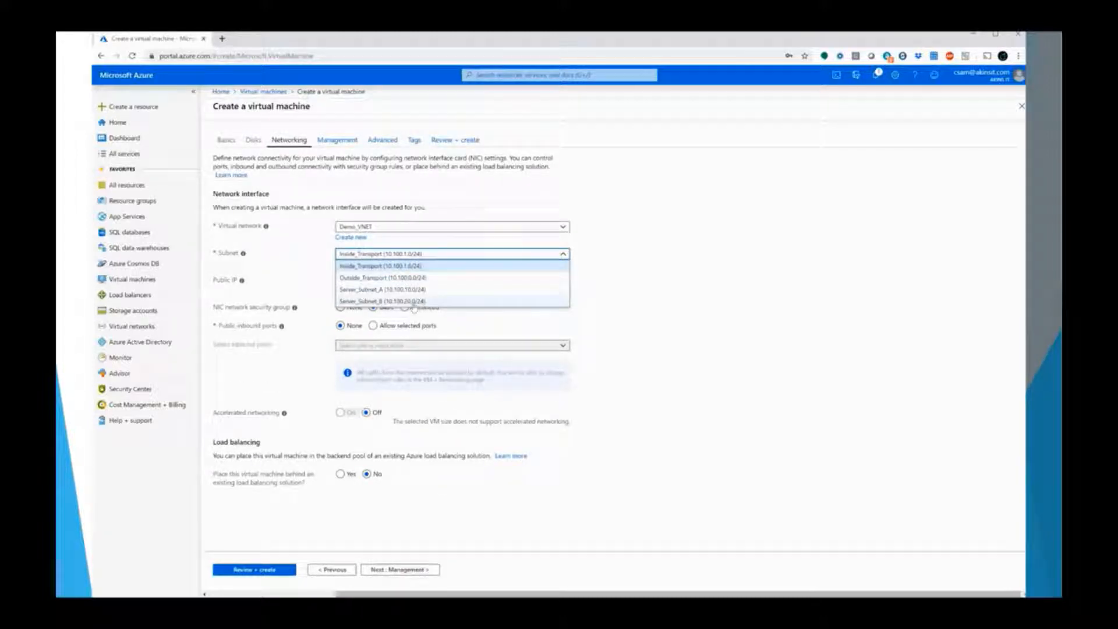
pyautogui.click(412, 302)
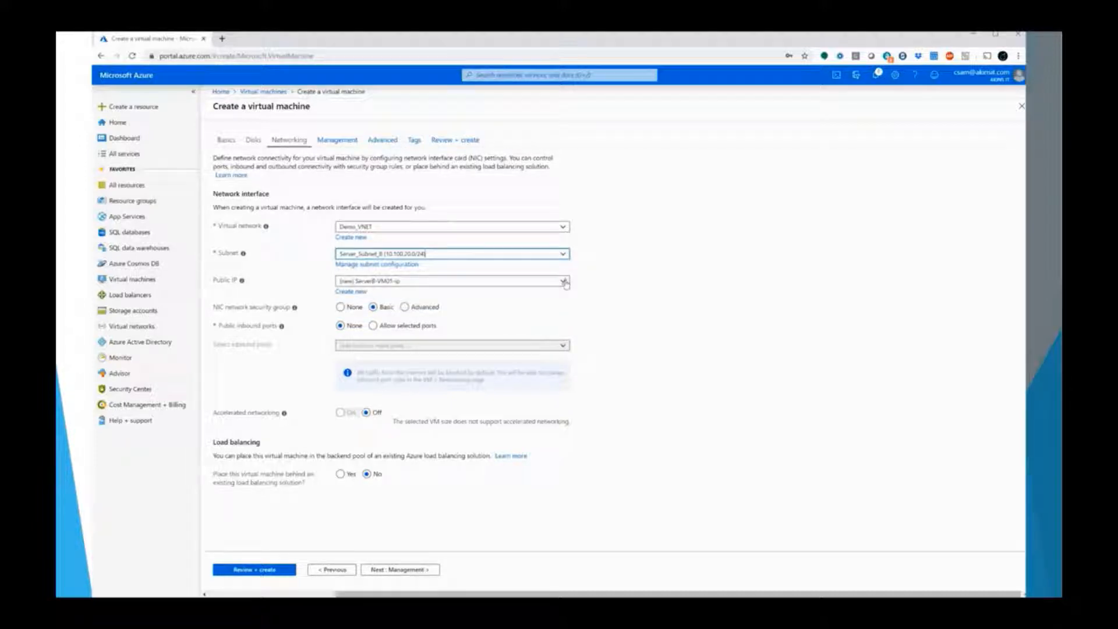
pyautogui.click(563, 281)
pyautogui.click(460, 305)
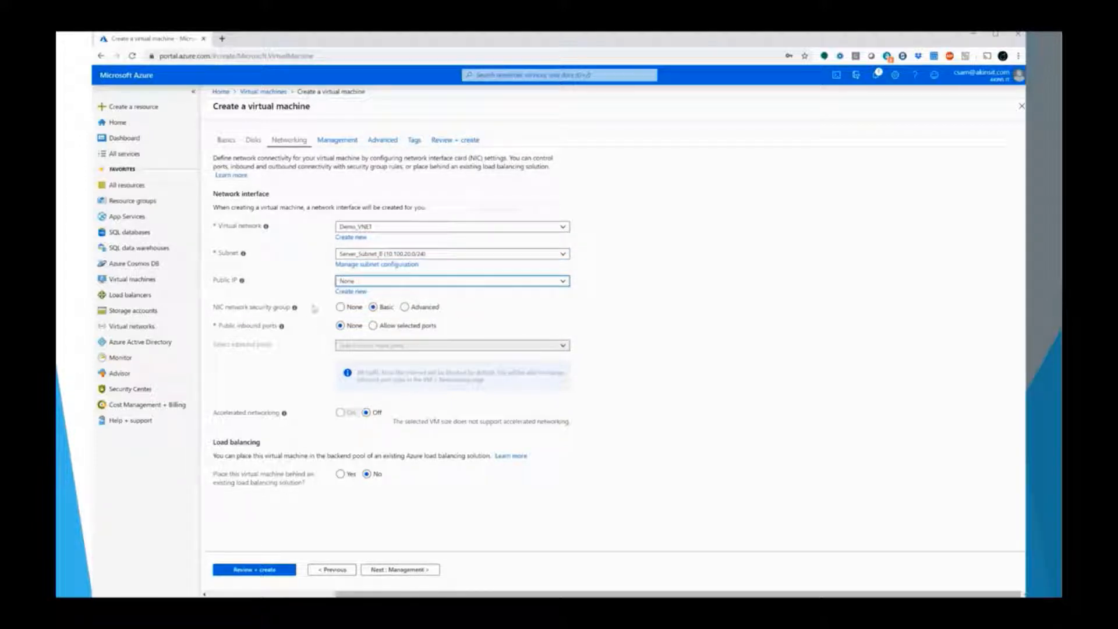
pyautogui.click(340, 307)
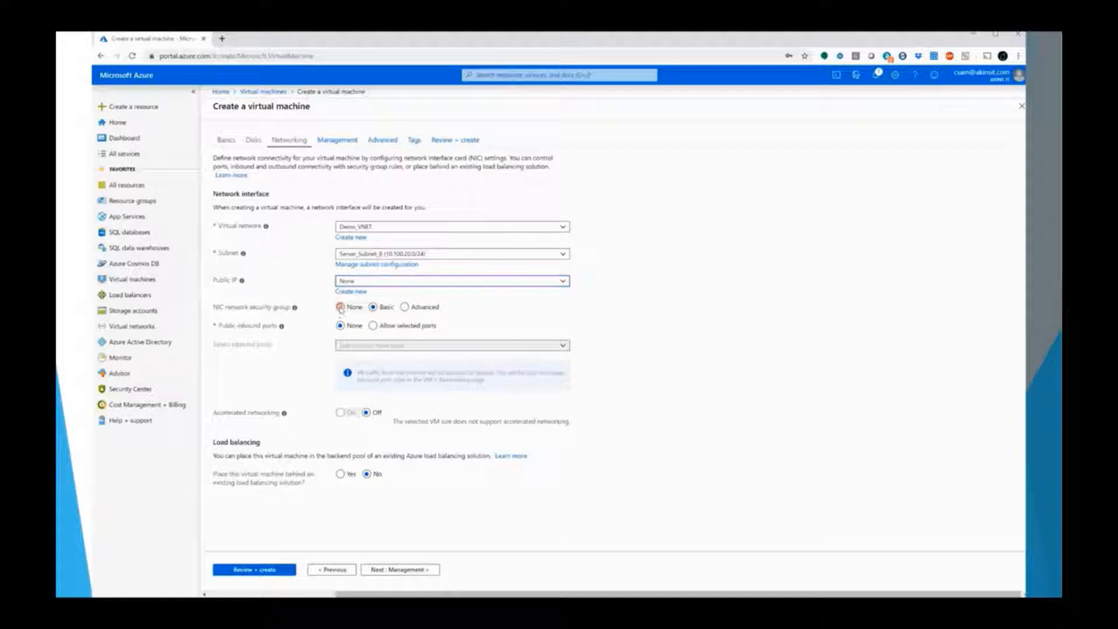
# Step: Keep the default management settings, validate the configuration, and create the ServerB-VM01 virtual machine
pyautogui.click(391, 569)
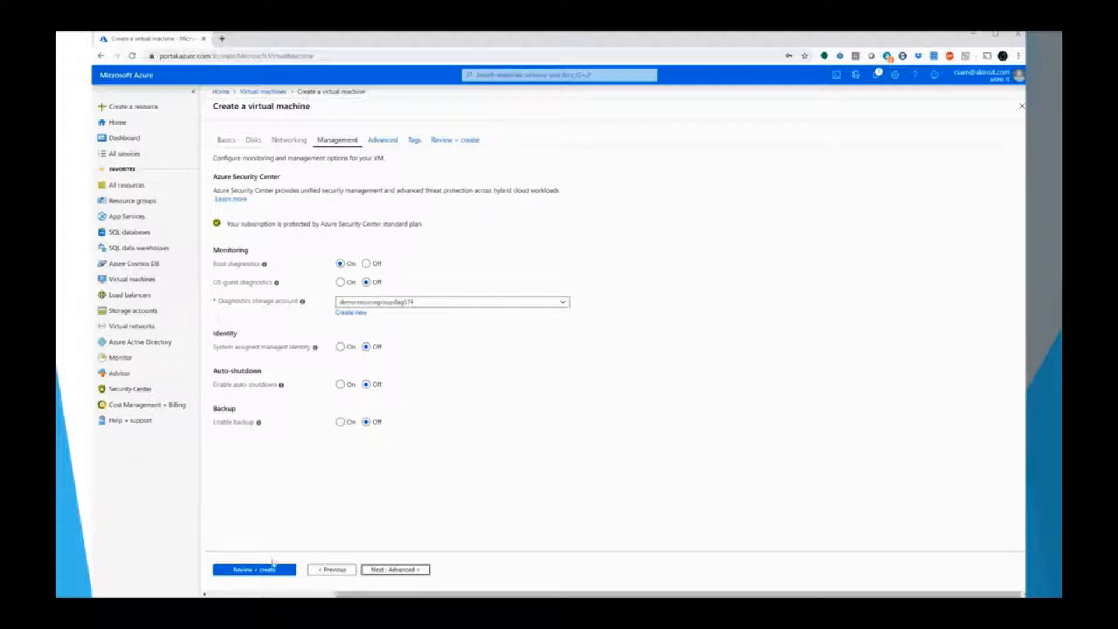
pyautogui.click(274, 569)
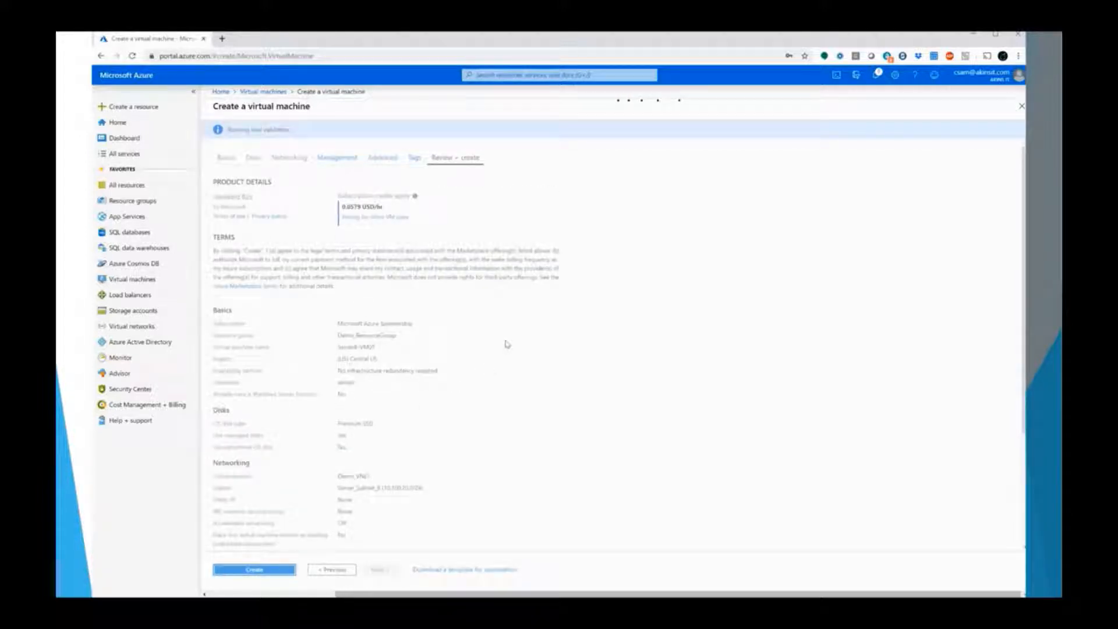
pyautogui.click(282, 570)
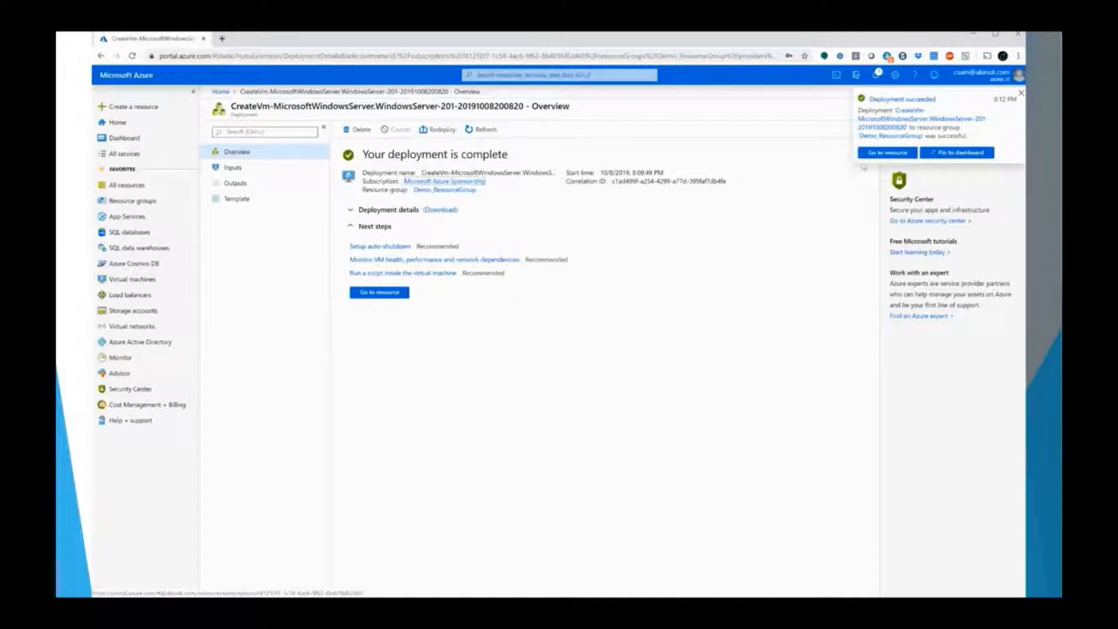
pyautogui.click(1021, 93)
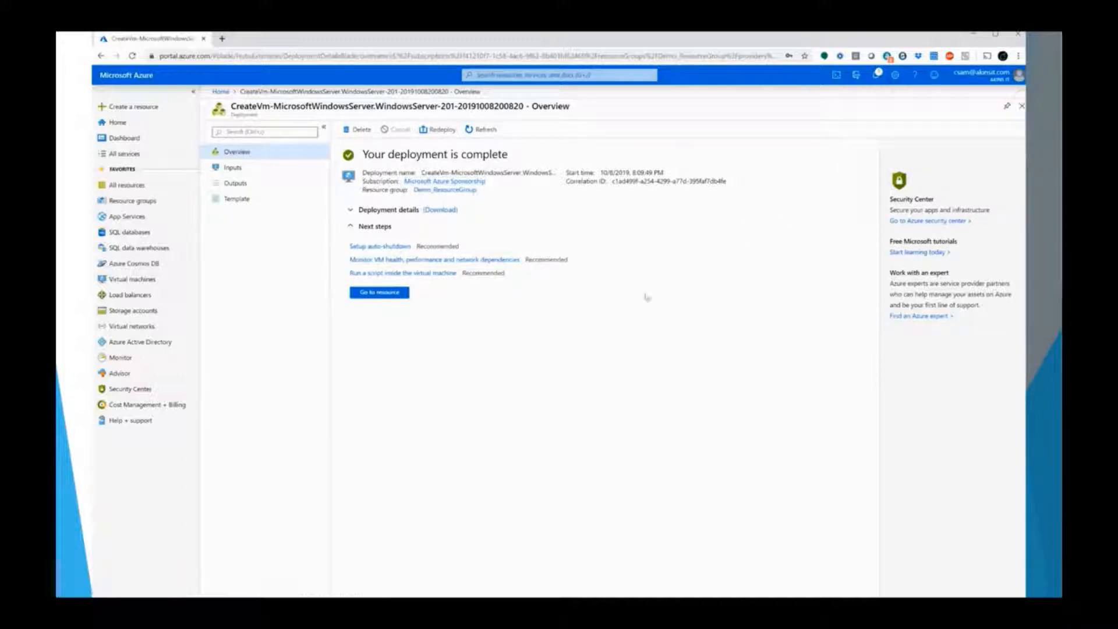
# Step: Check the overview of ServerB-VM01, and open Demo_ResourceGroup to examine the resources it contains
pyautogui.click(147, 279)
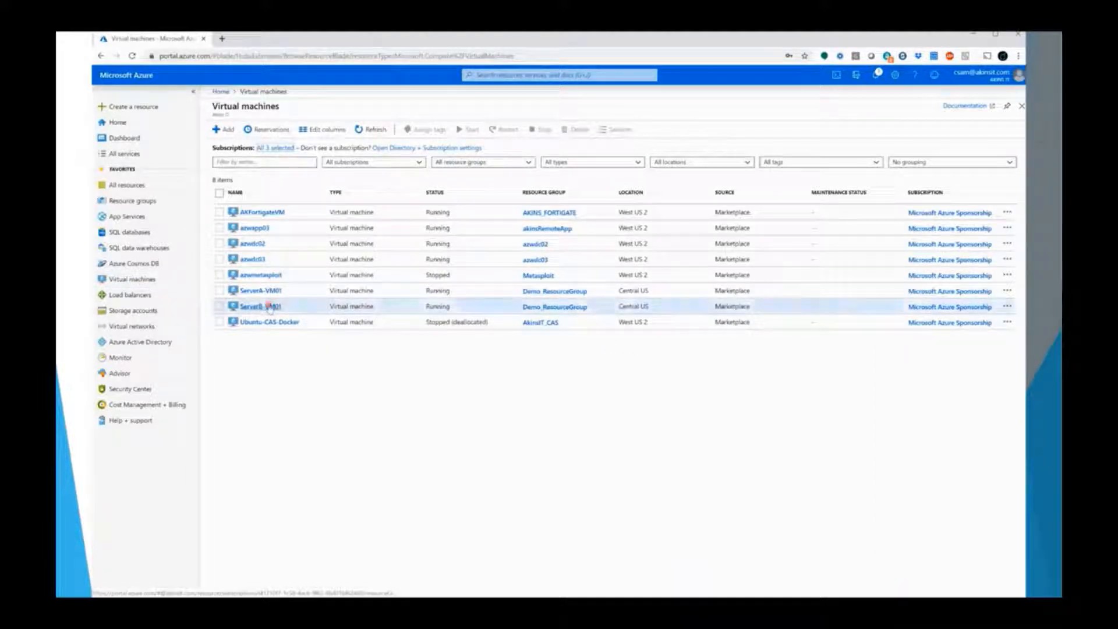
pyautogui.click(261, 306)
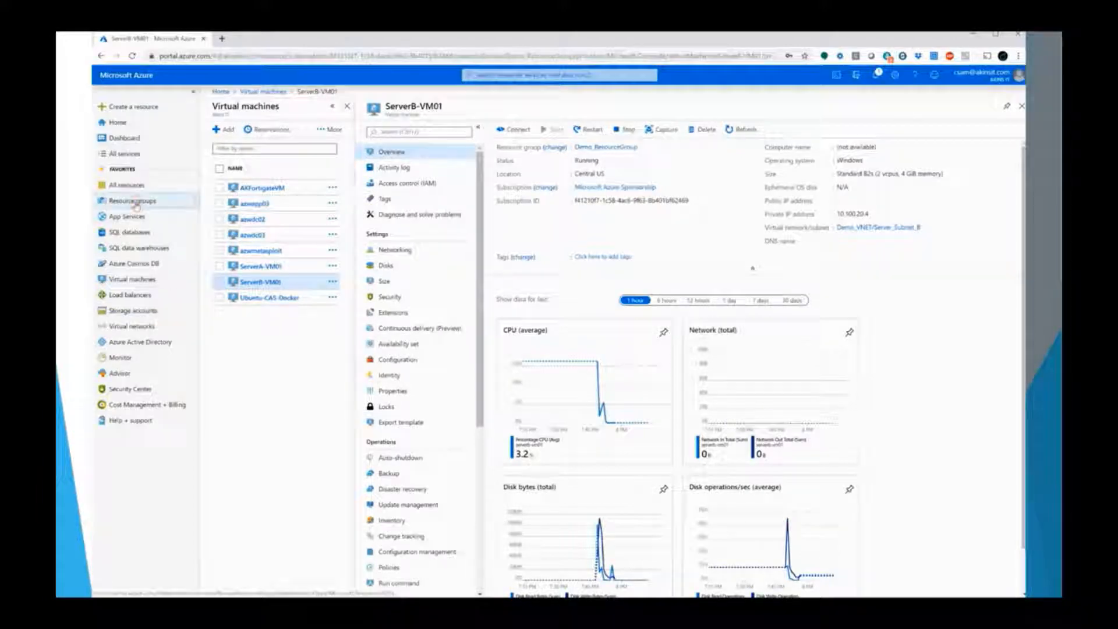
pyautogui.click(134, 202)
pyautogui.scroll(-4, 280, 443)
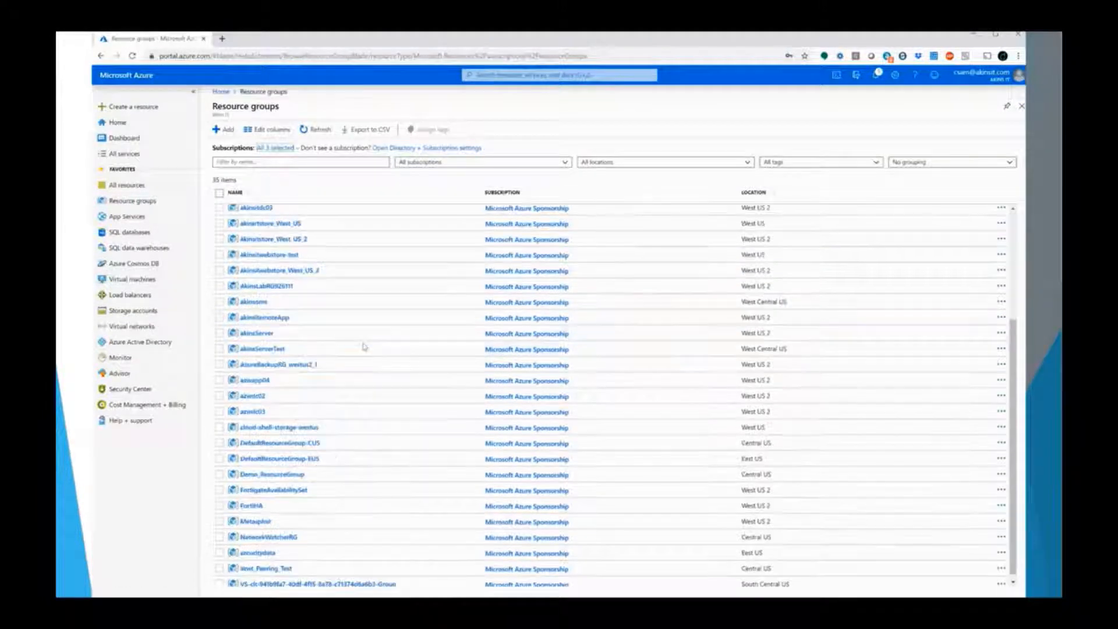
pyautogui.click(275, 469)
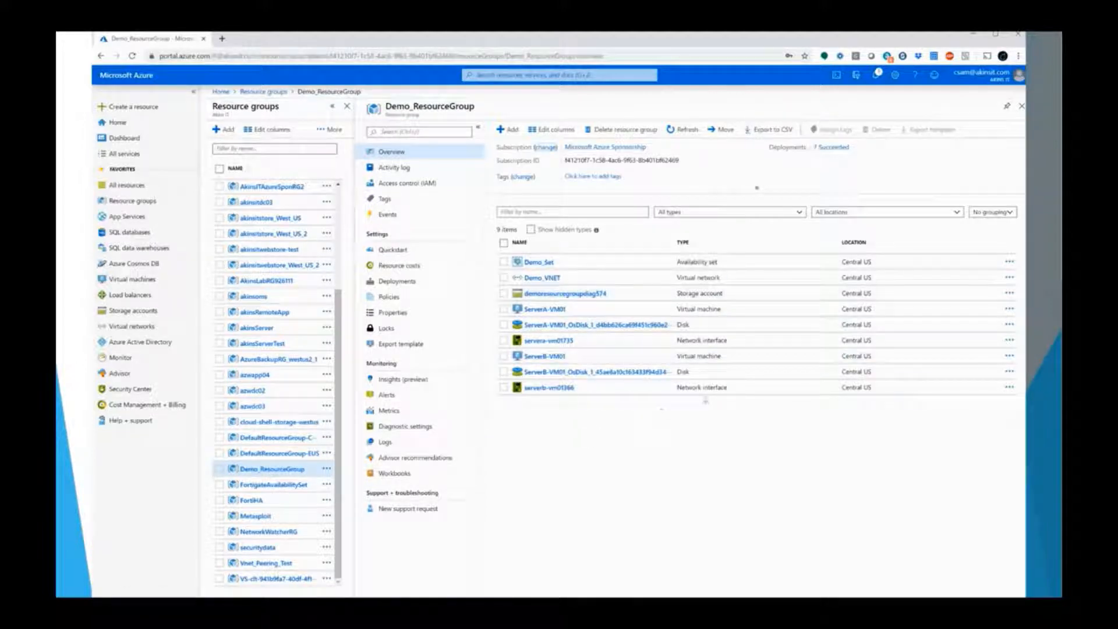
# Step: Open ipconfig1 of ServerA-VM01's network interface and examine the static and dynamic private IP assignment options, leaving the assignment dynamic
pyautogui.click(553, 342)
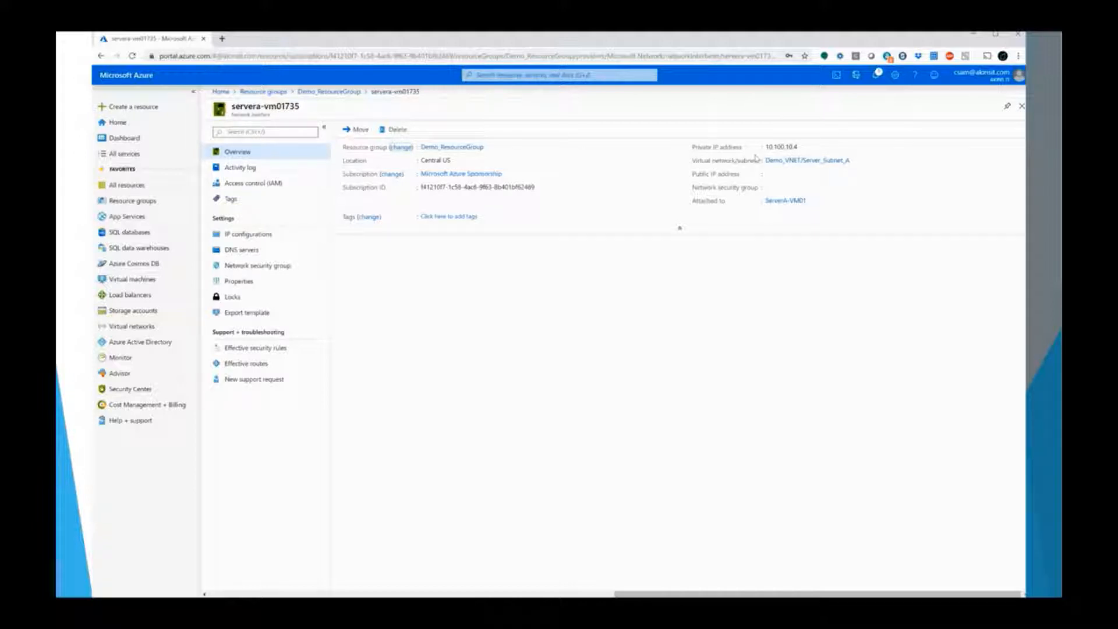
pyautogui.click(282, 235)
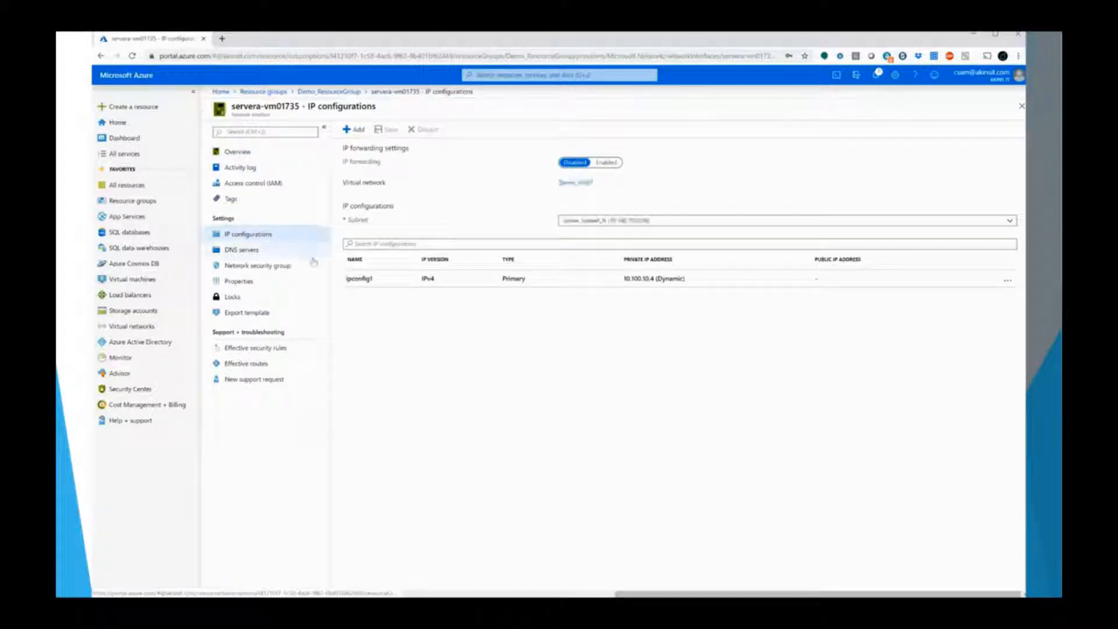
pyautogui.click(541, 280)
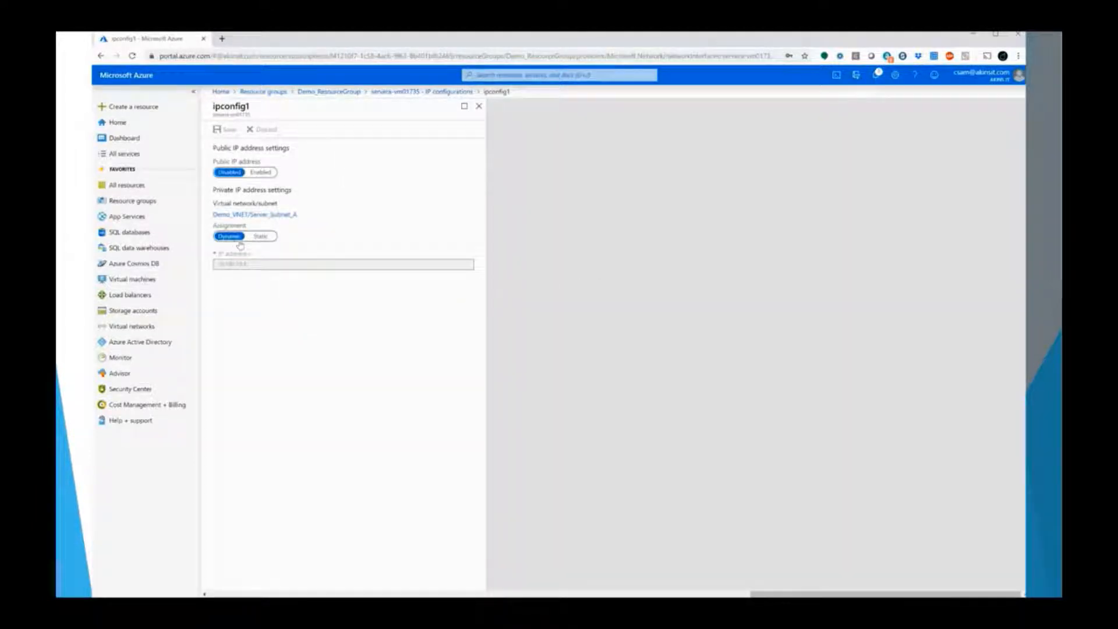
pyautogui.click(260, 237)
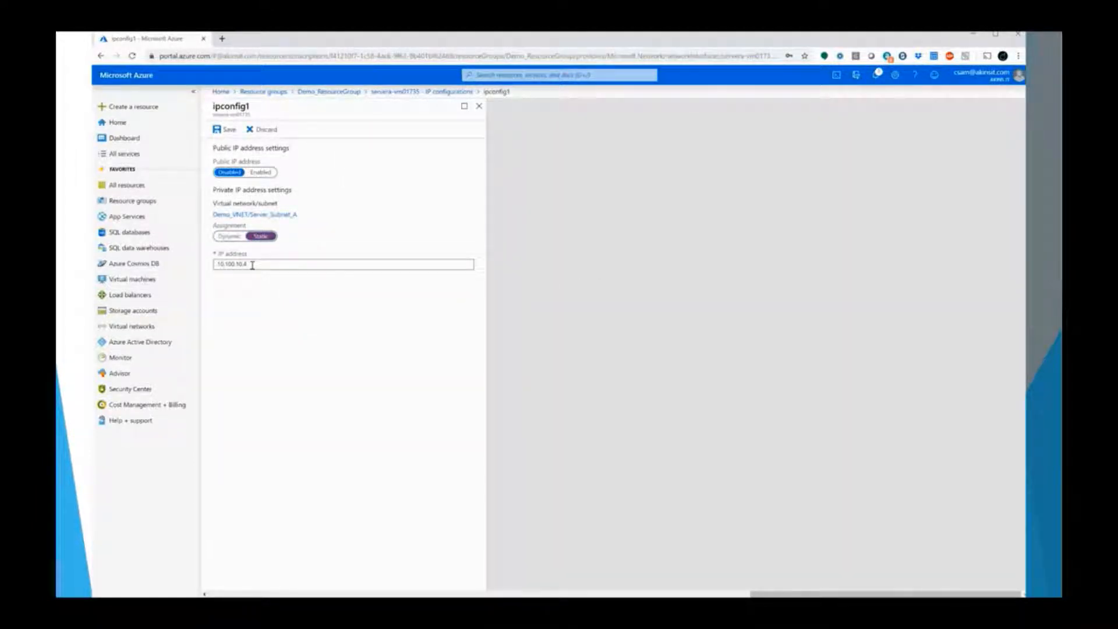
pyautogui.click(238, 236)
pyautogui.click(478, 106)
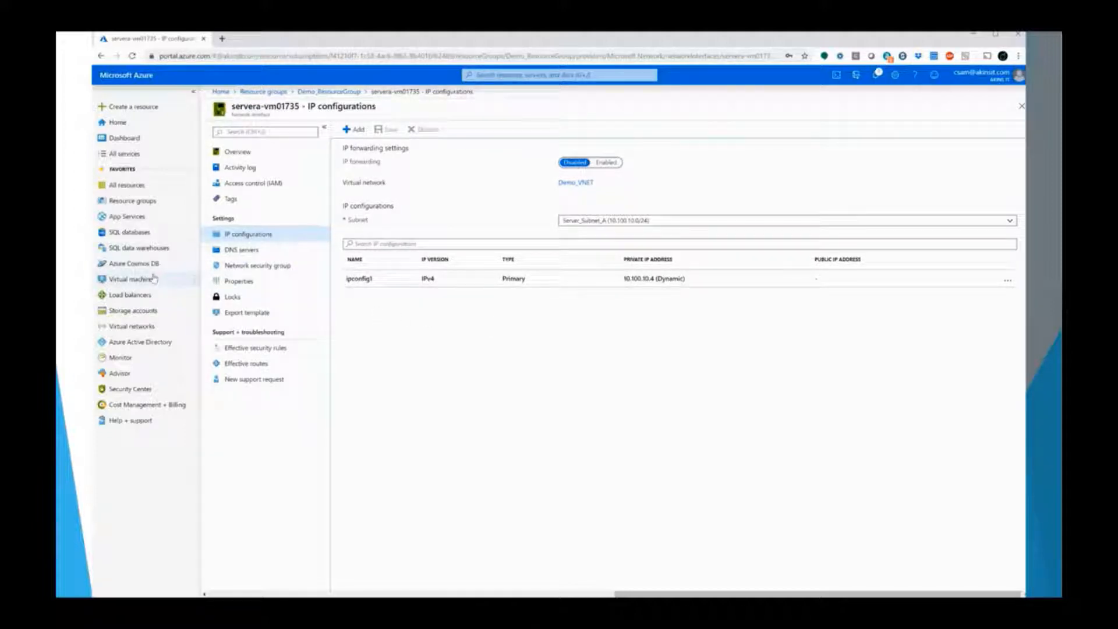
# Step: Return to Demo_ResourceGroup from the list of resource groups to review its resources
pyautogui.click(131, 200)
pyautogui.scroll(-5, 443, 379)
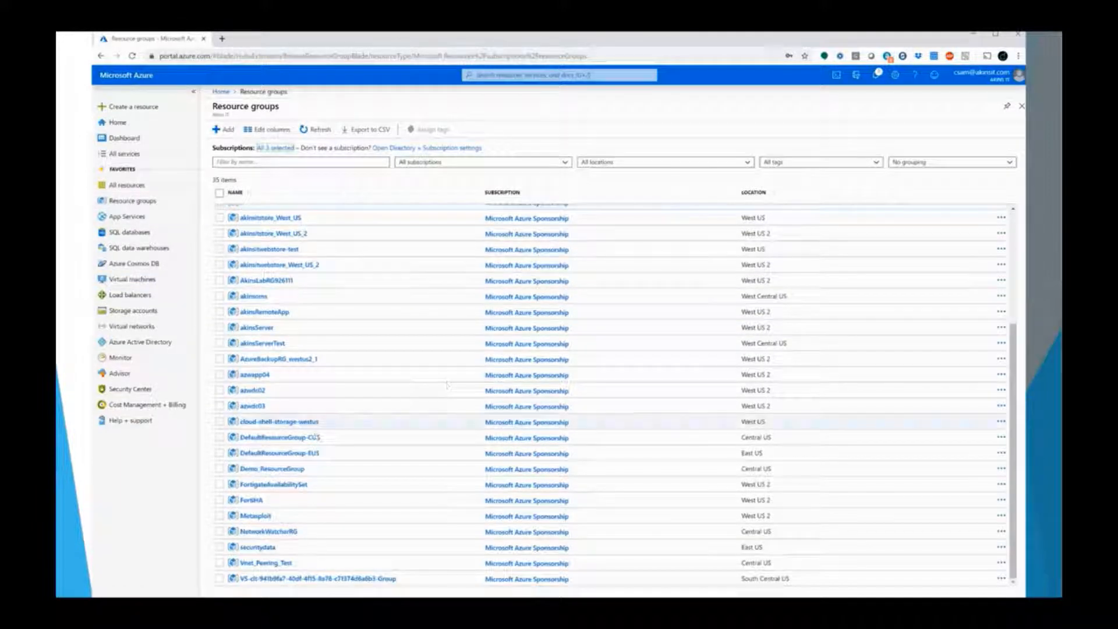
pyautogui.click(290, 468)
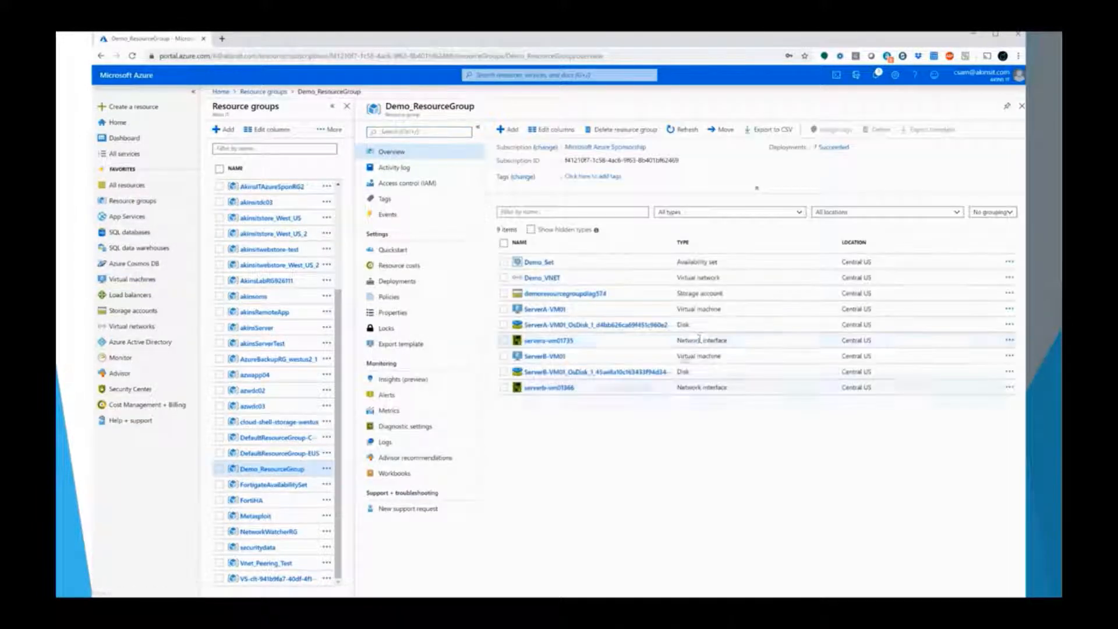